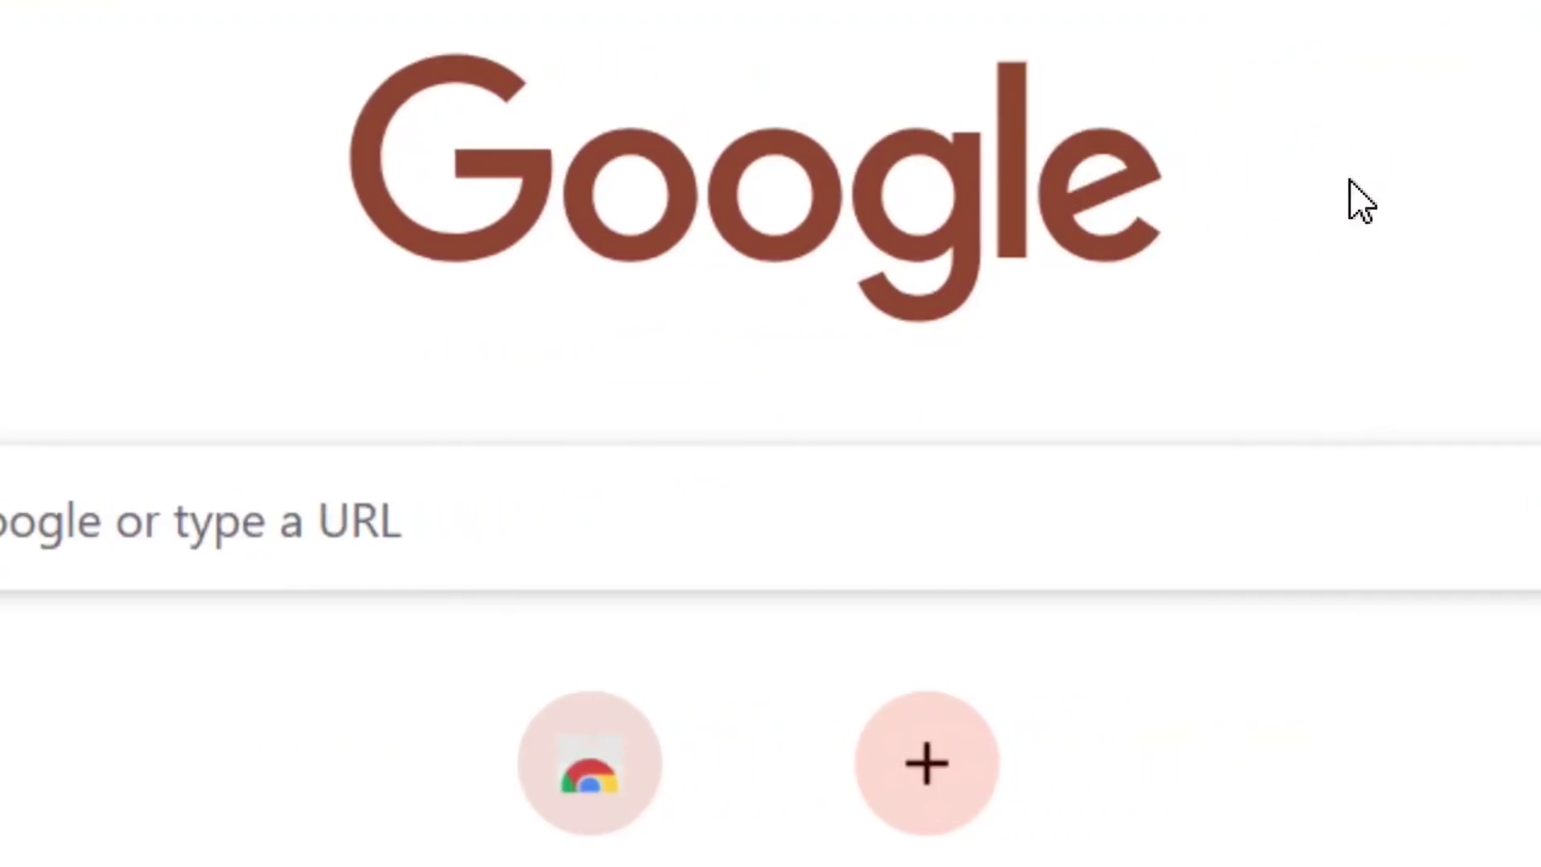
# Search Google for 'android studio'
pyautogui.click(198, 576)
pyautogui.write('android studio')
pyautogui.moveTo(566, 522); pyautogui.dragTo(215, 522)
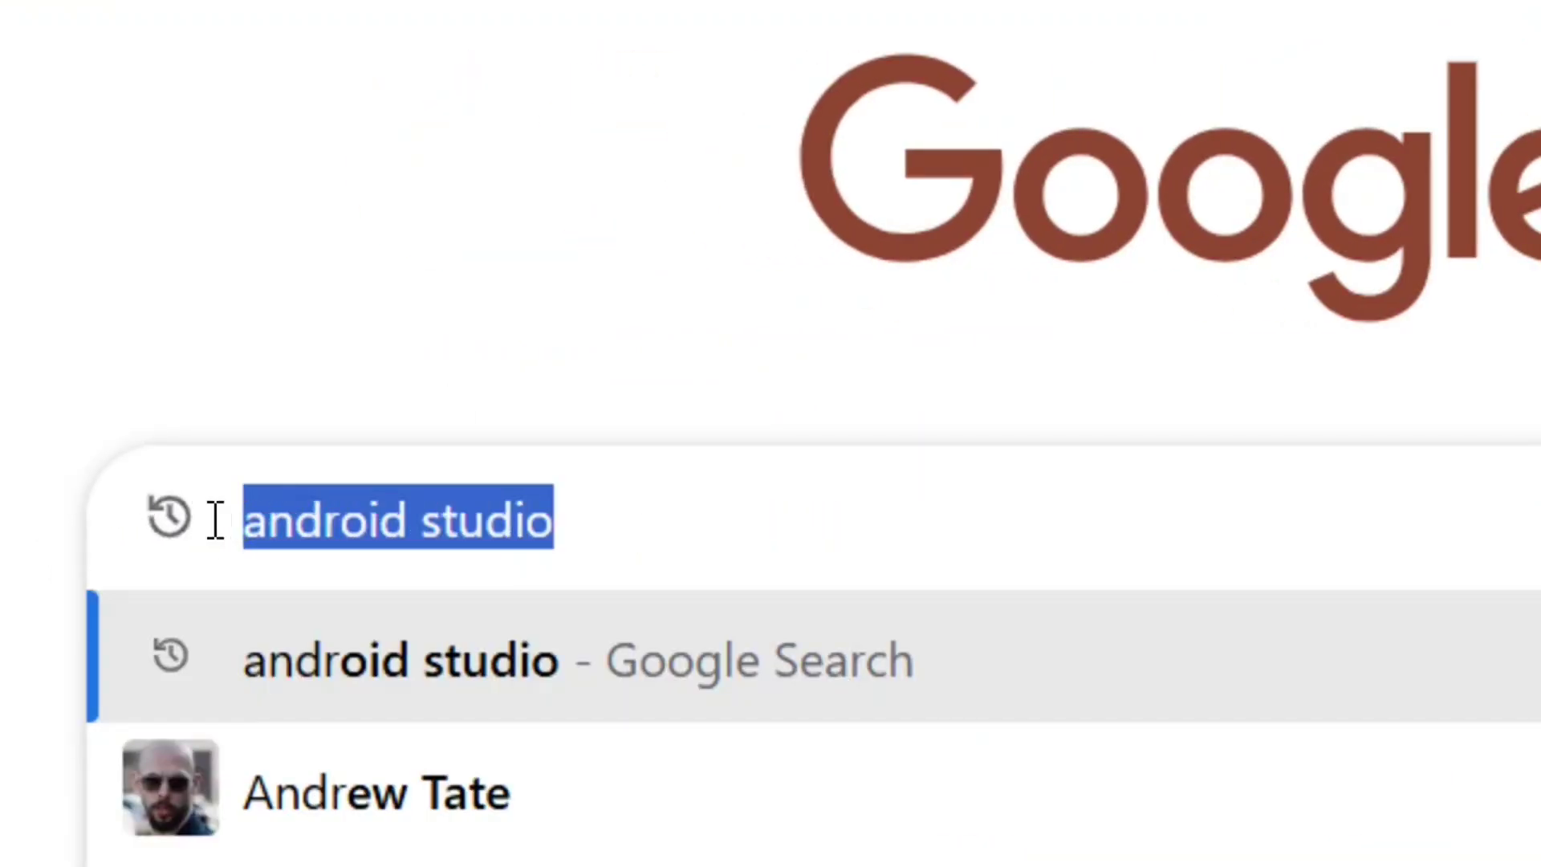
pyautogui.click(680, 544)
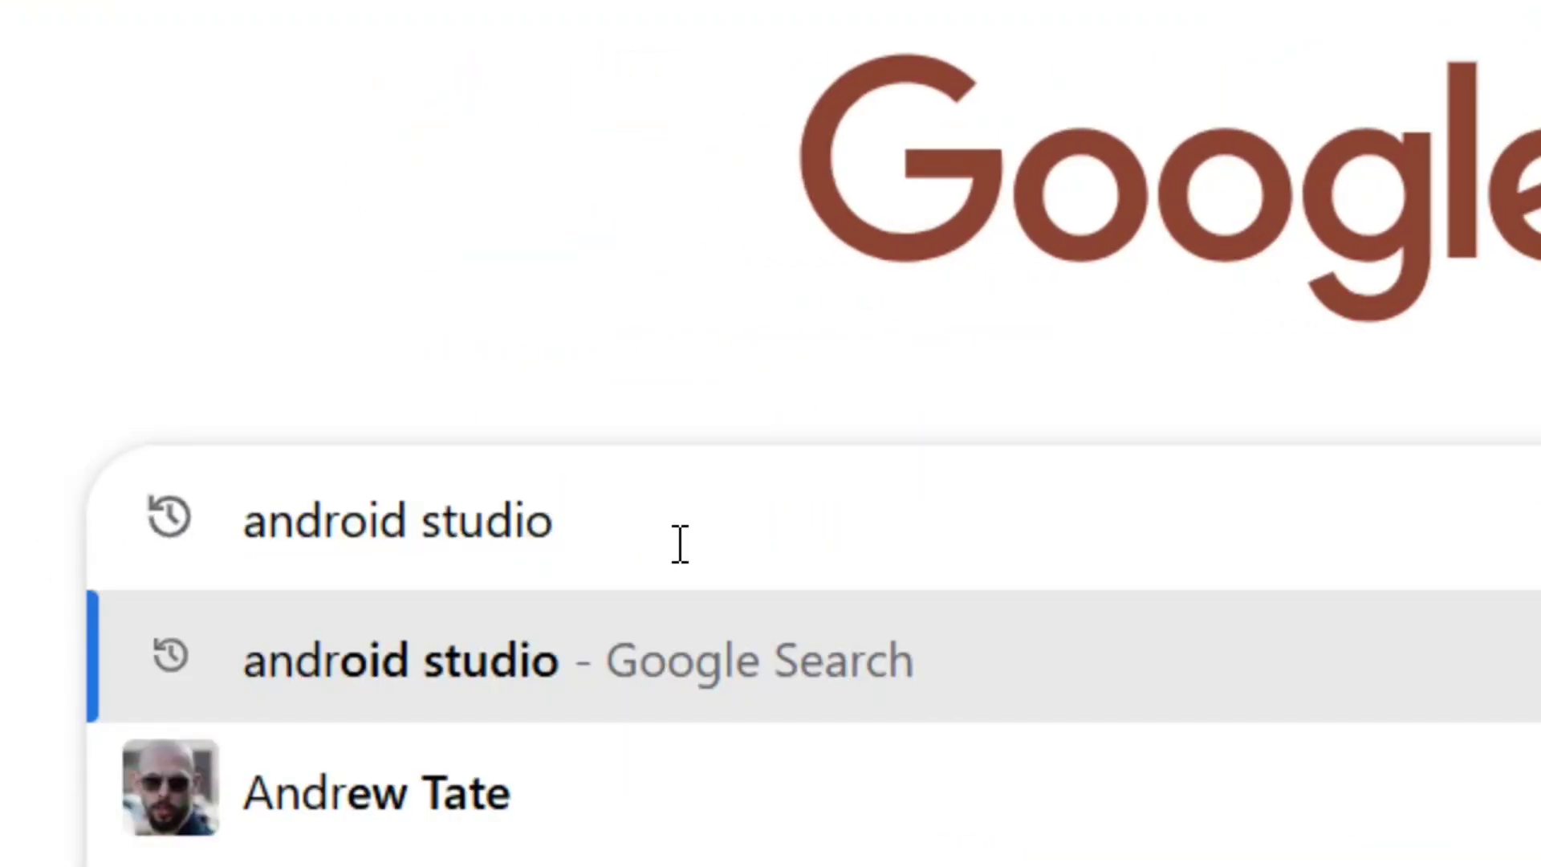
pyautogui.press('Return')
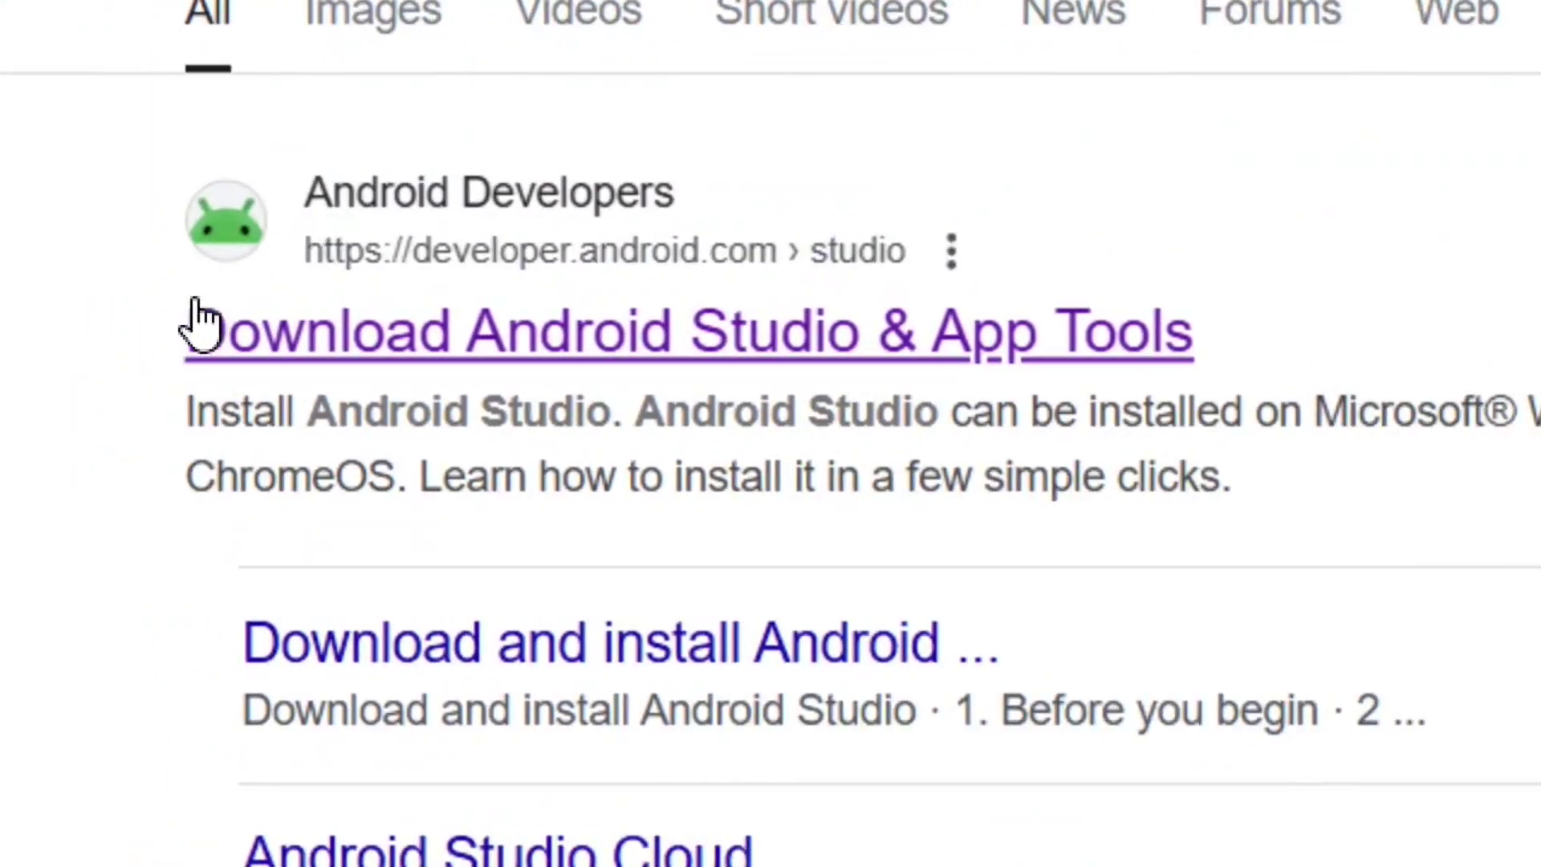
# Accept the license terms and download the android-studio-2025.1.2.12-windows.exe installer
pyautogui.click(488, 205)
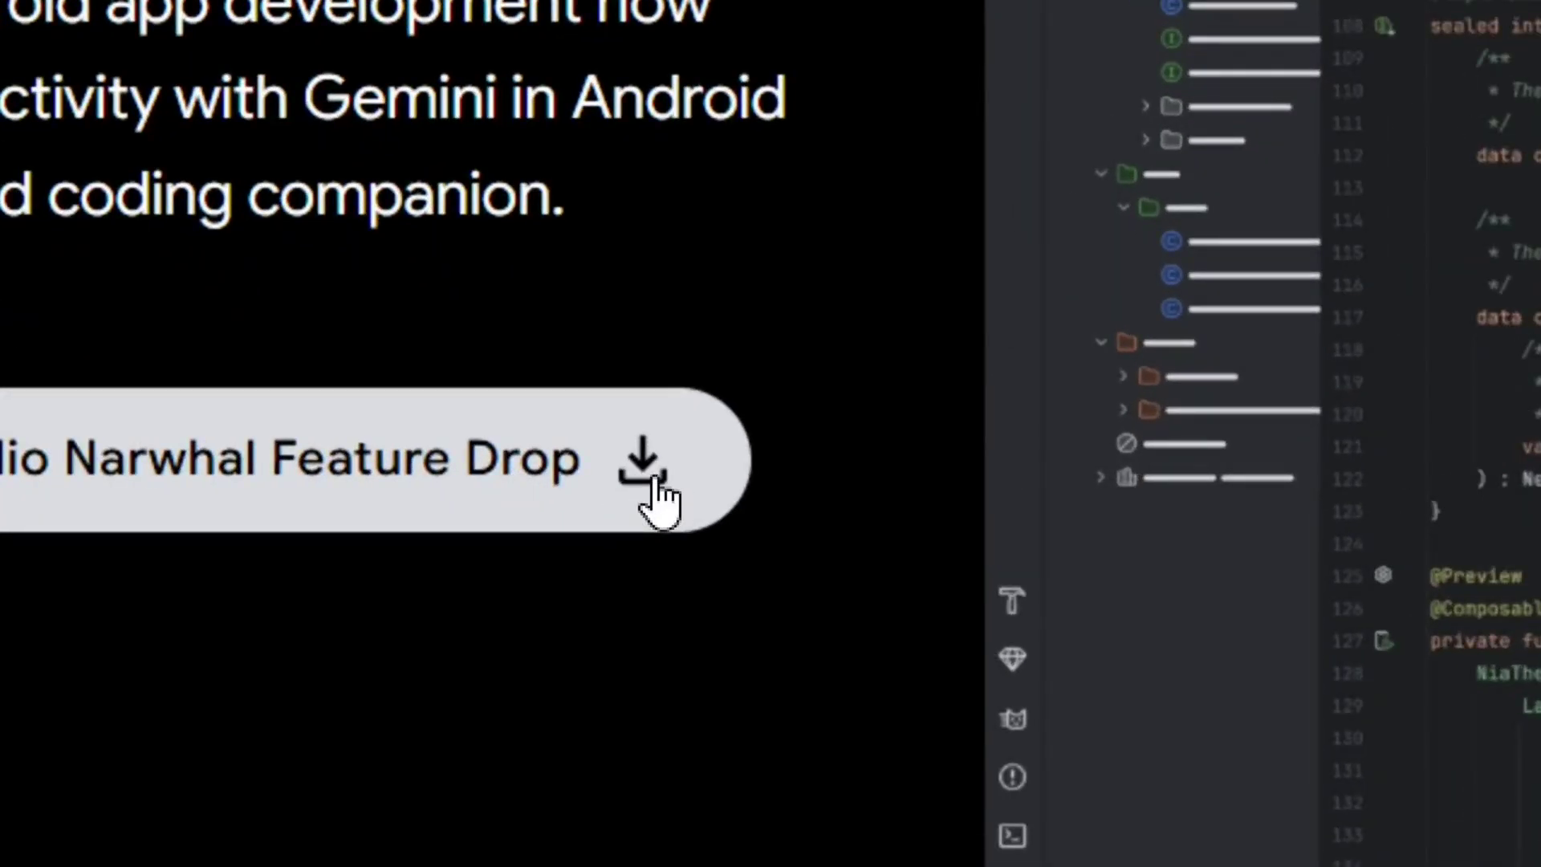
pyautogui.click(653, 480)
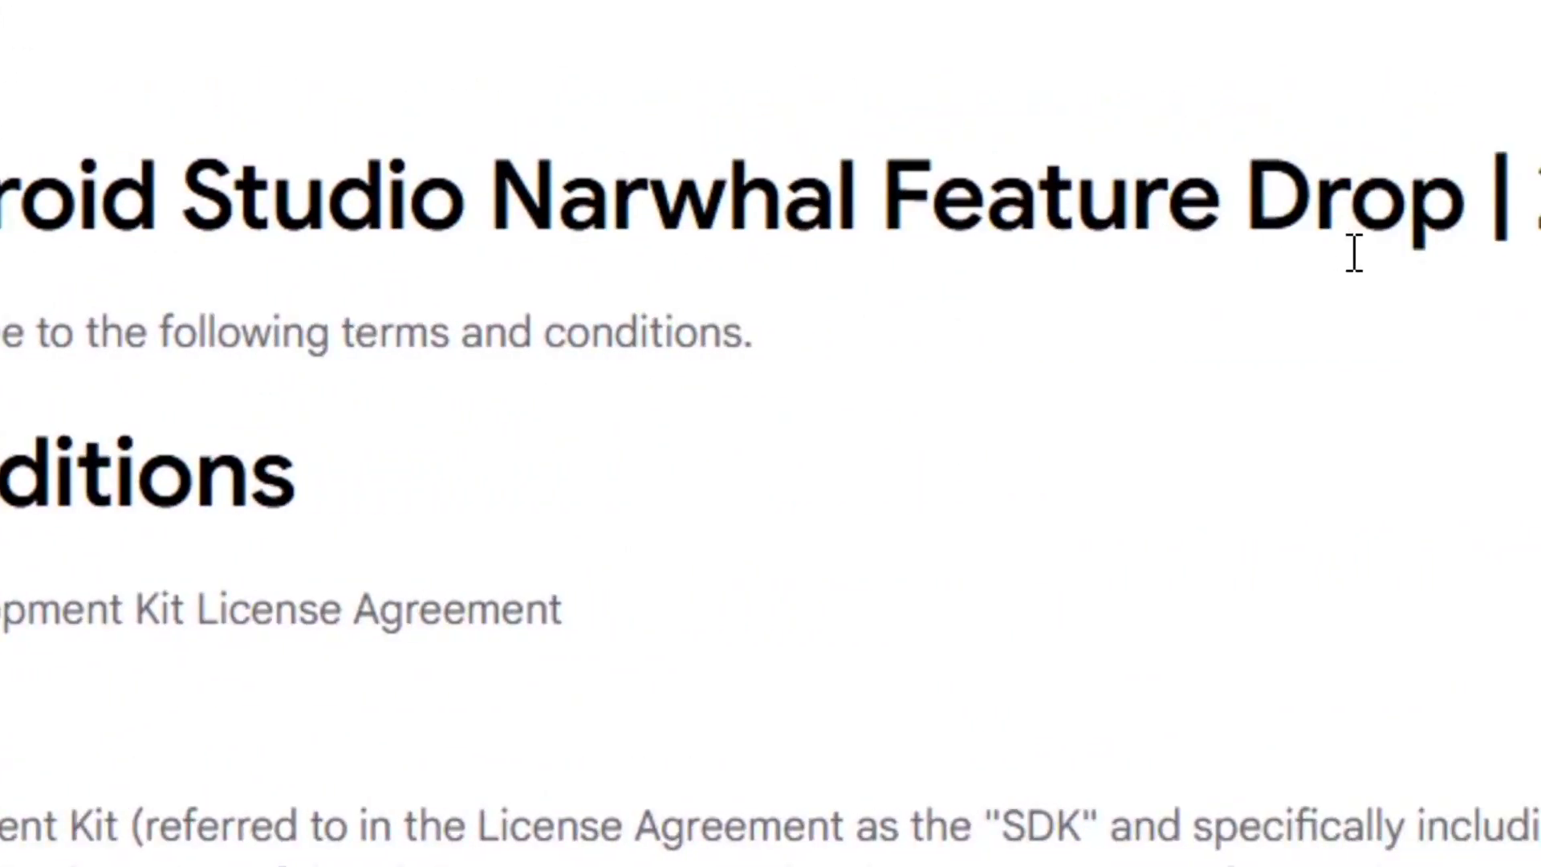
pyautogui.scroll(-20, 1381, 146)
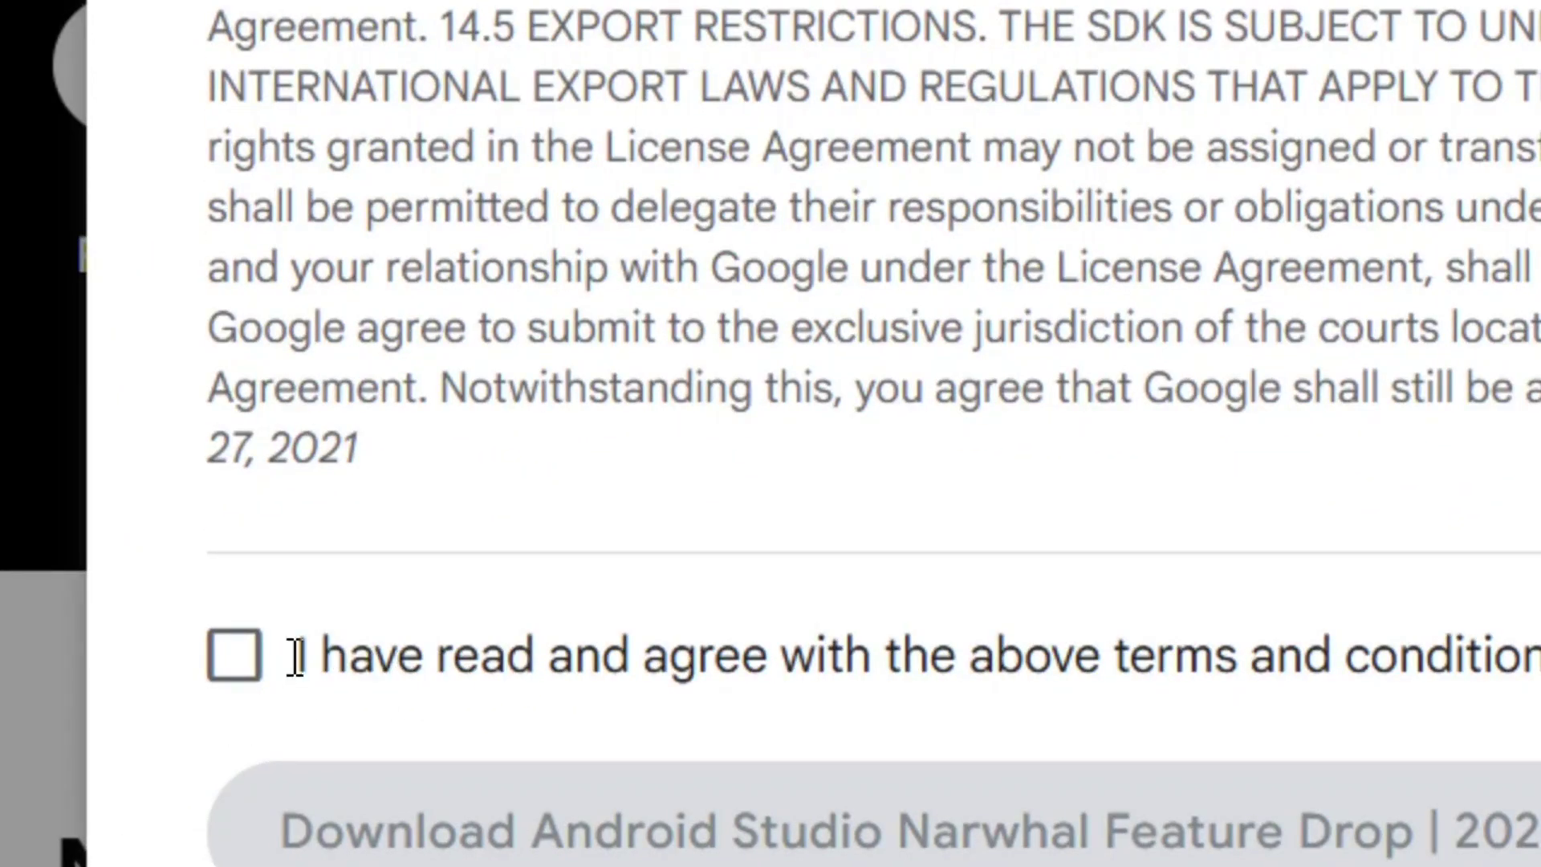
pyautogui.click(237, 663)
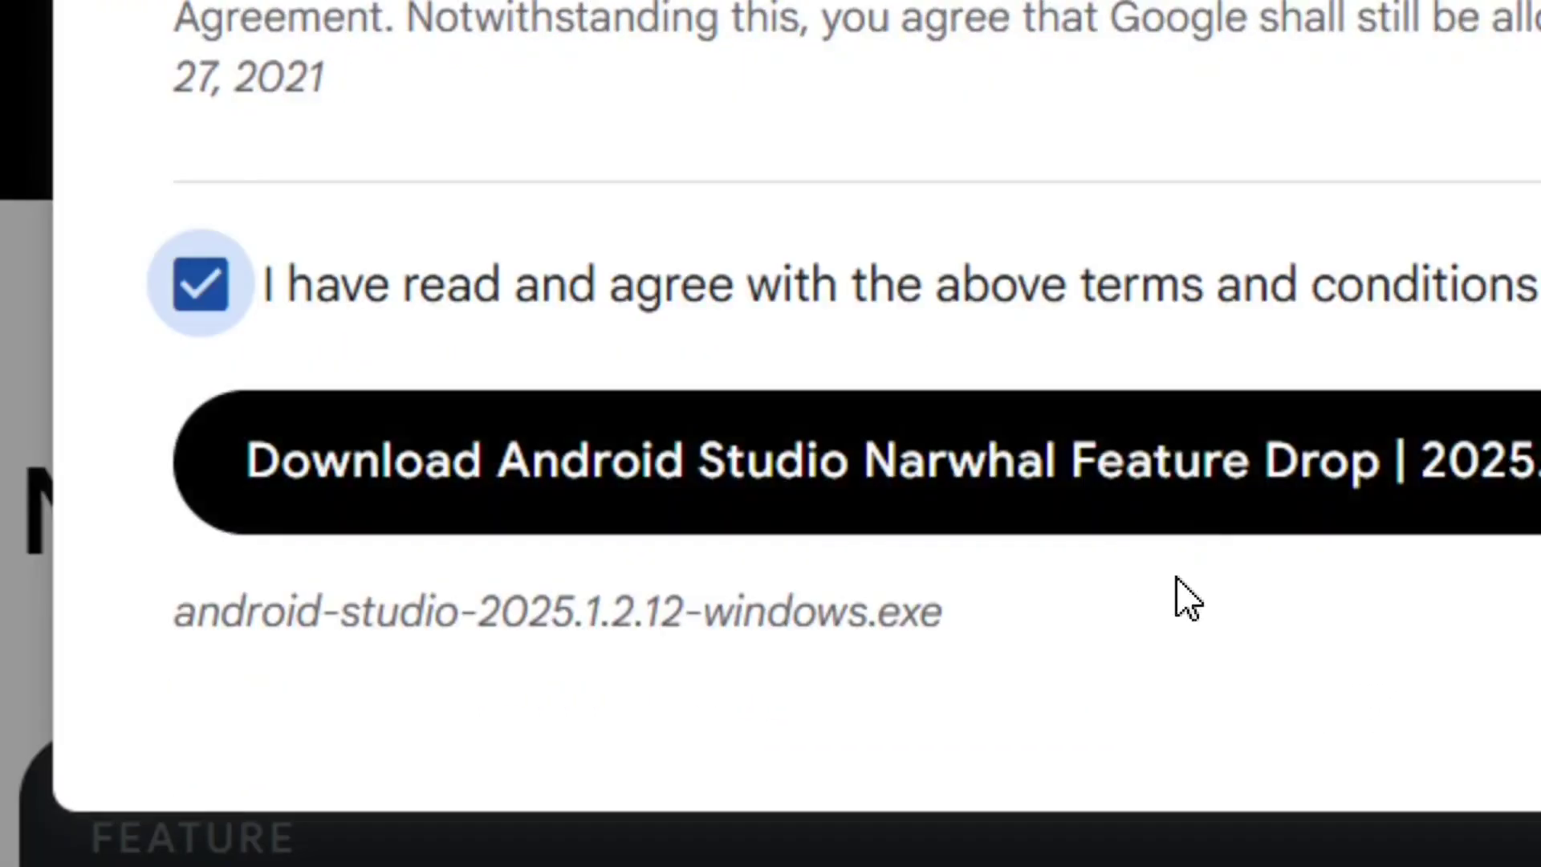
pyautogui.click(1216, 504)
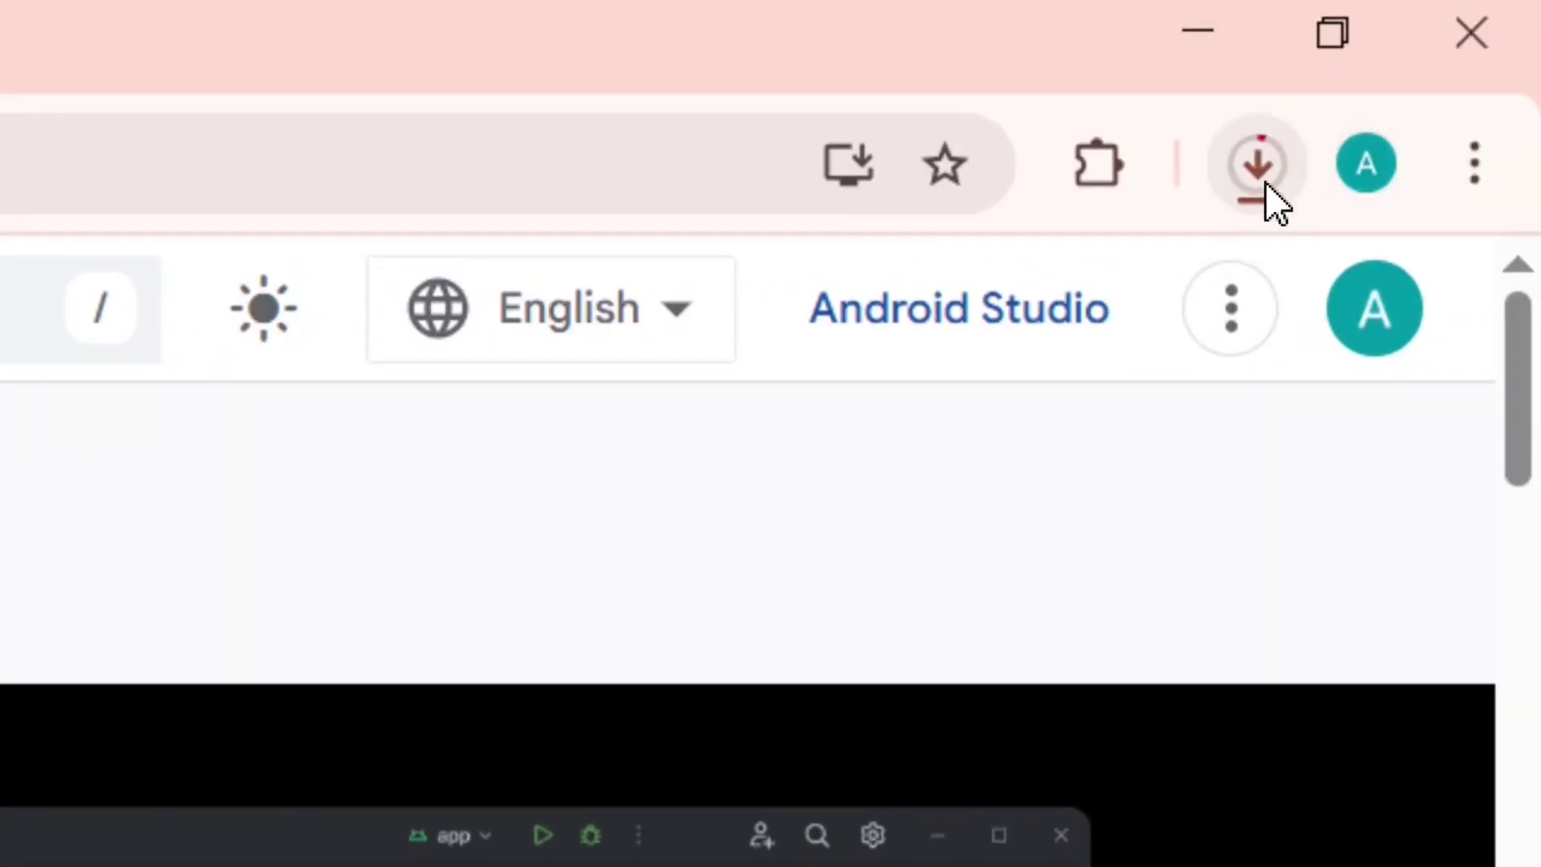
# Show the finished 1.4 GB Android Studio installer in its Downloads folder
pyautogui.click(1268, 175)
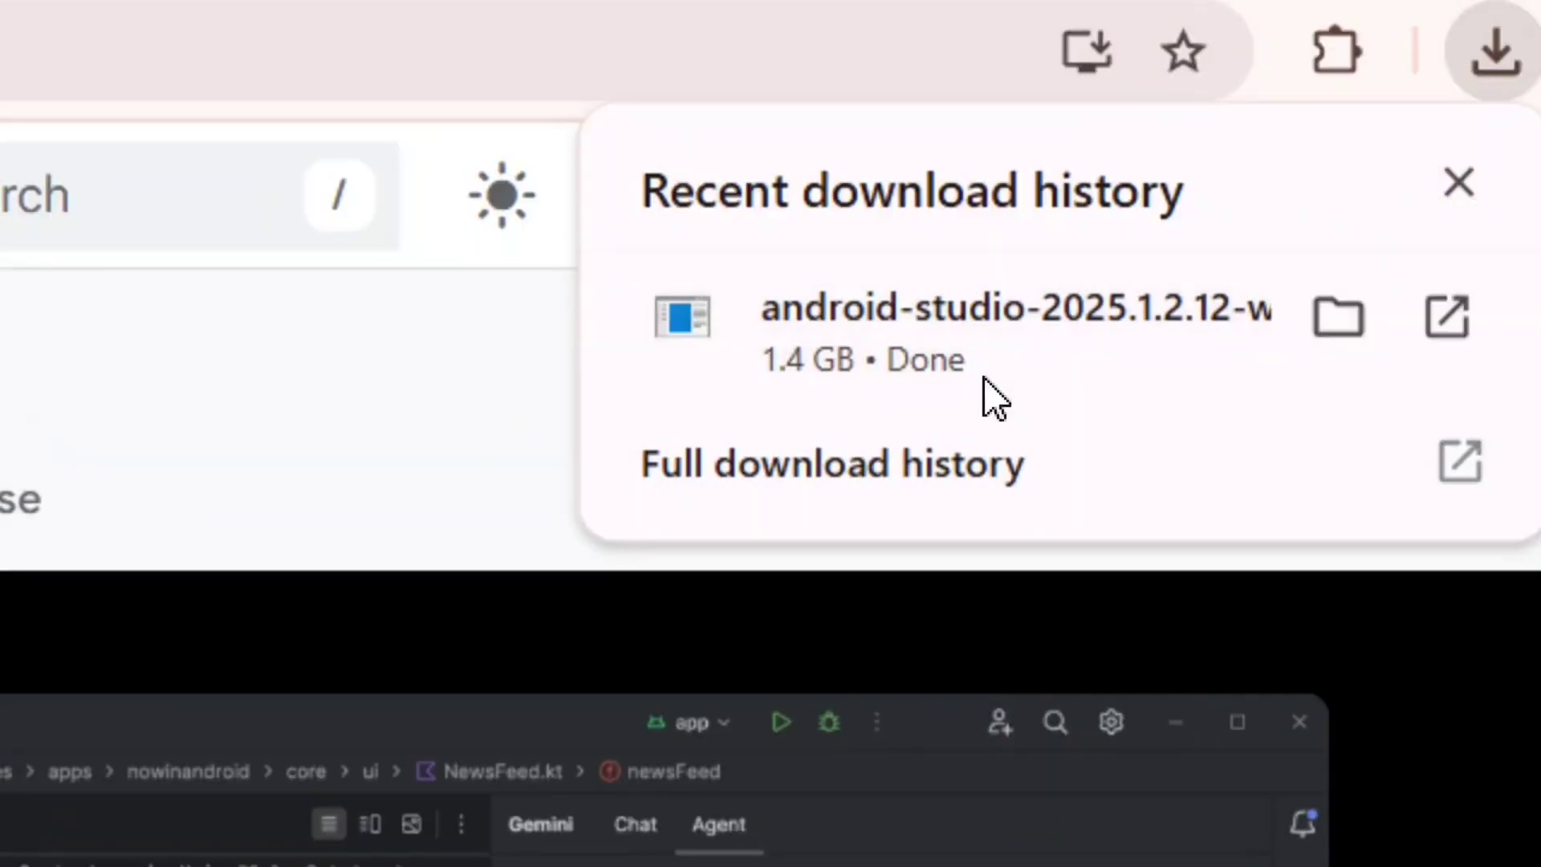
pyautogui.click(1104, 337)
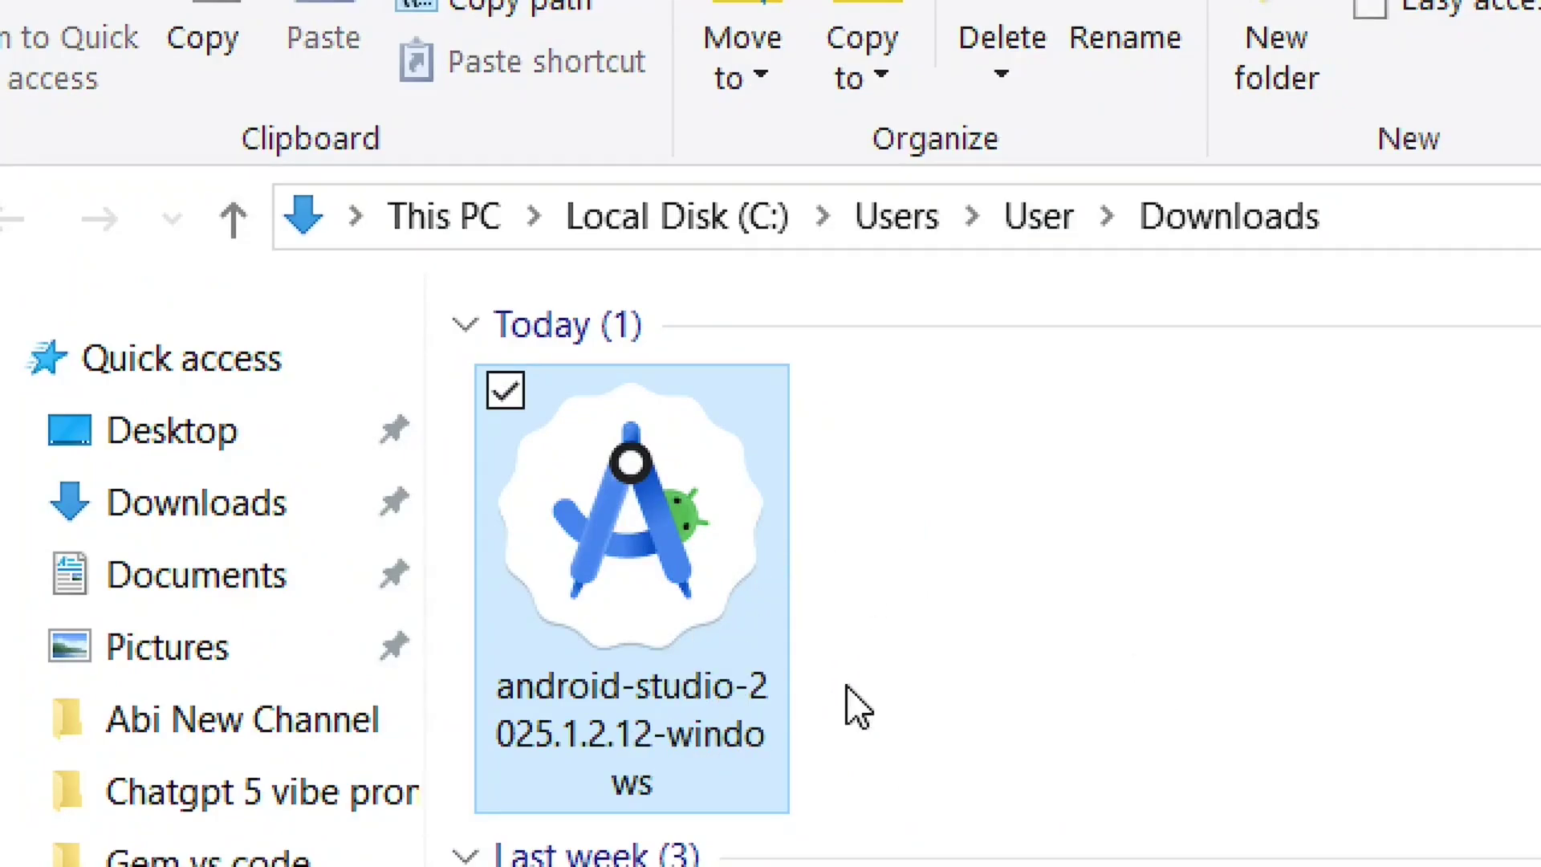
# Launch the android-studio installer file from the Downloads folder
pyautogui.rightClick(658, 504)
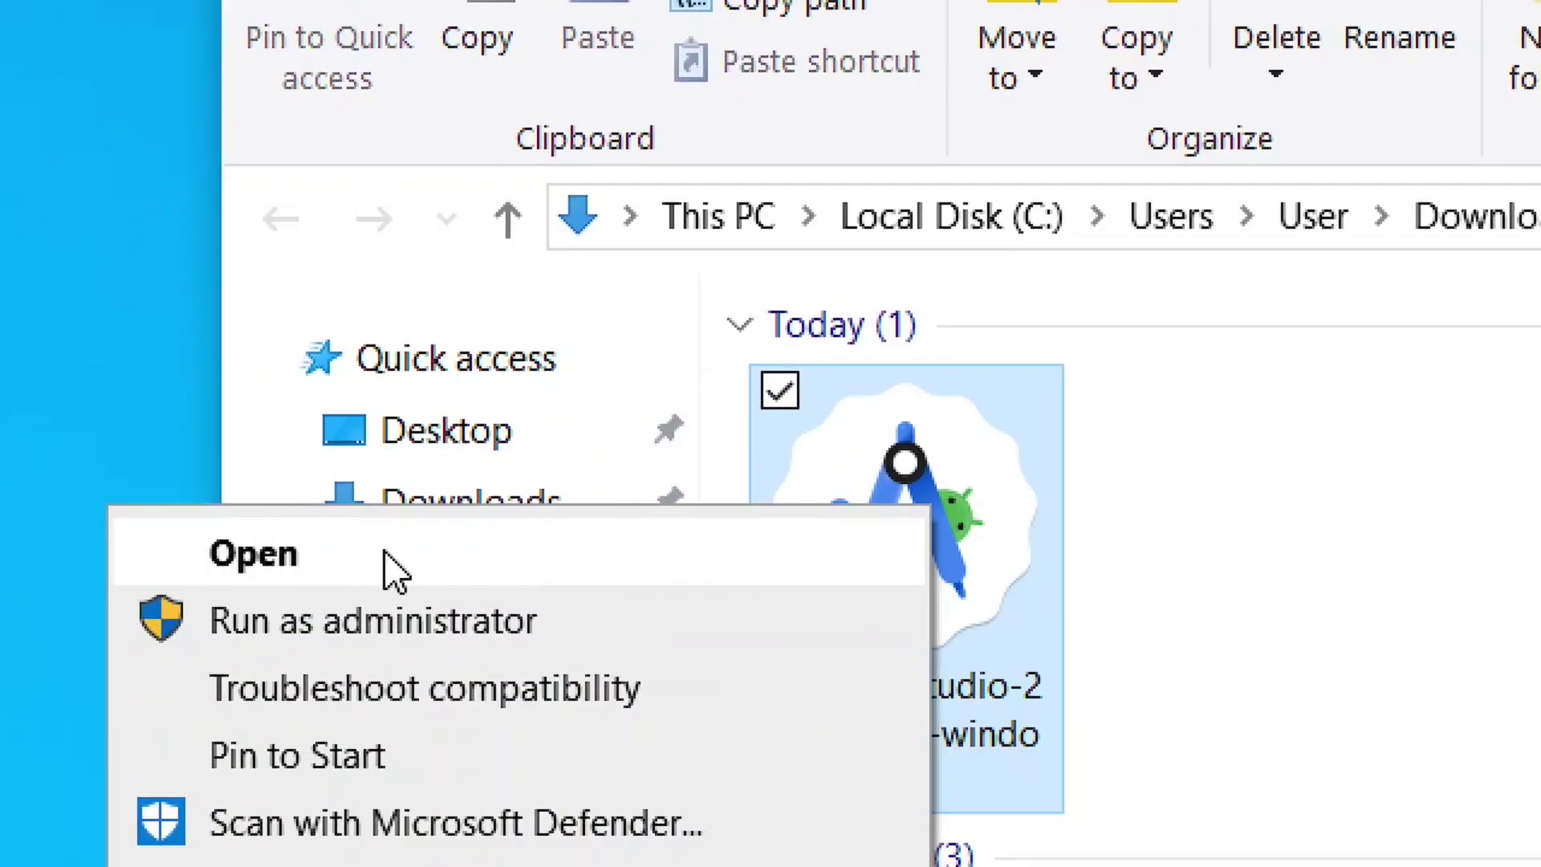
pyautogui.click(363, 562)
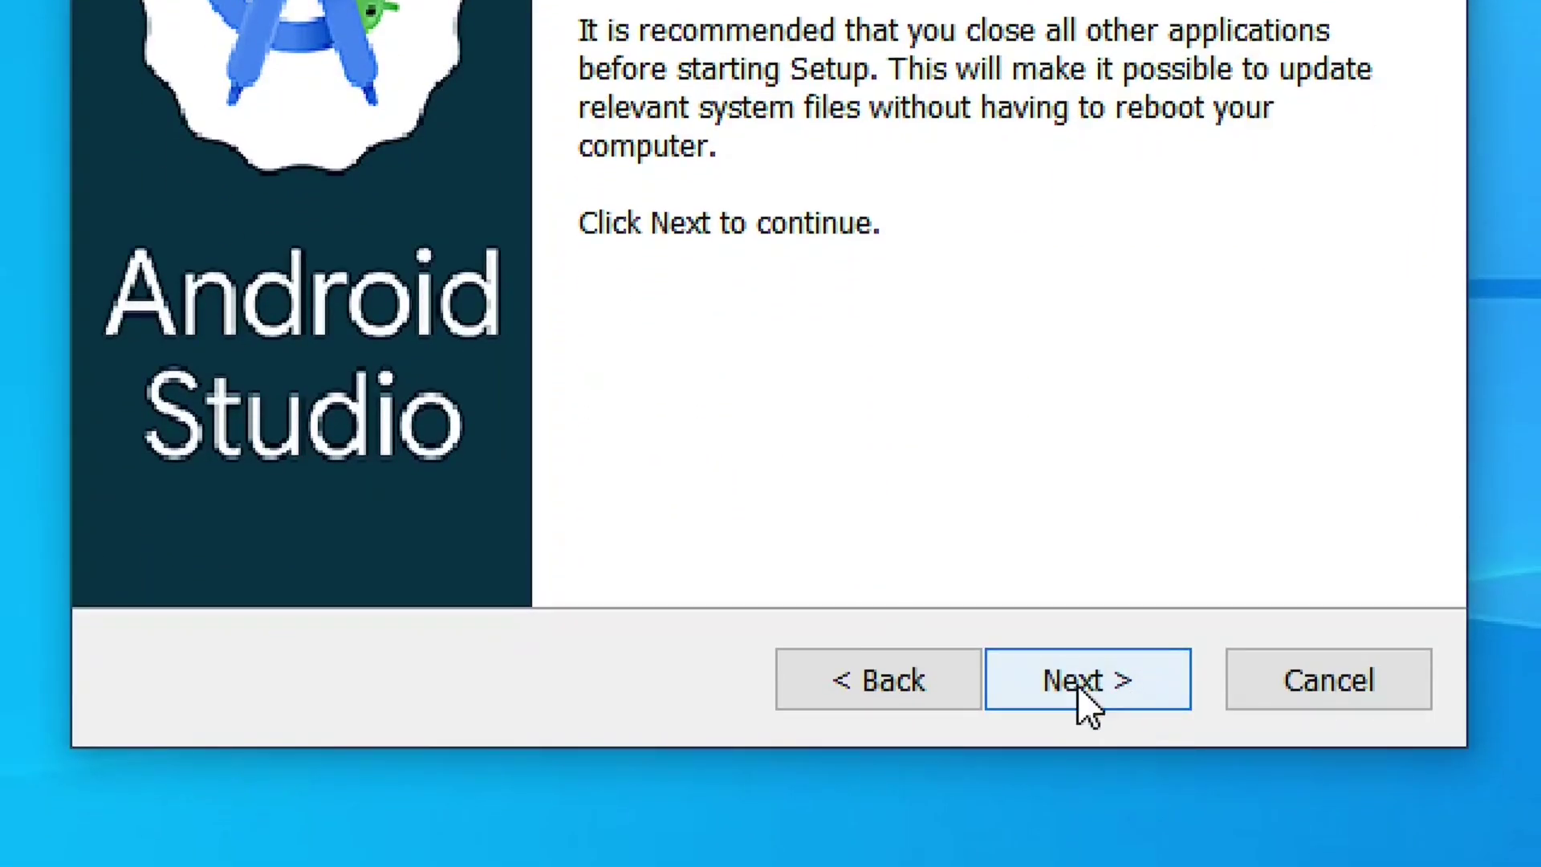
# Install Android Studio with both components, the default location and the Android Studio Start Menu folder
pyautogui.click(1102, 681)
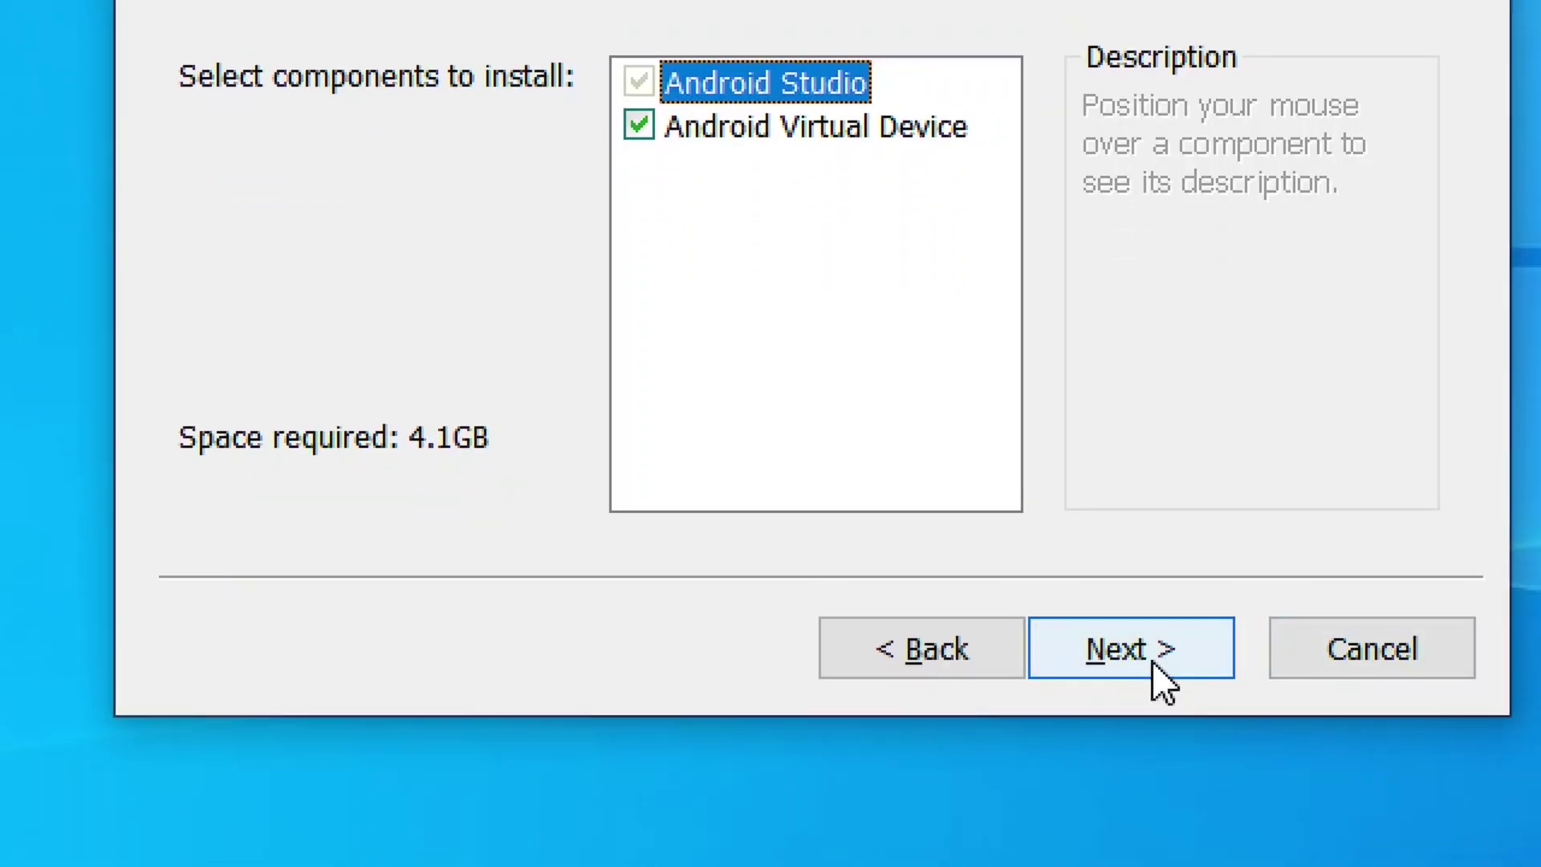
pyautogui.click(1152, 661)
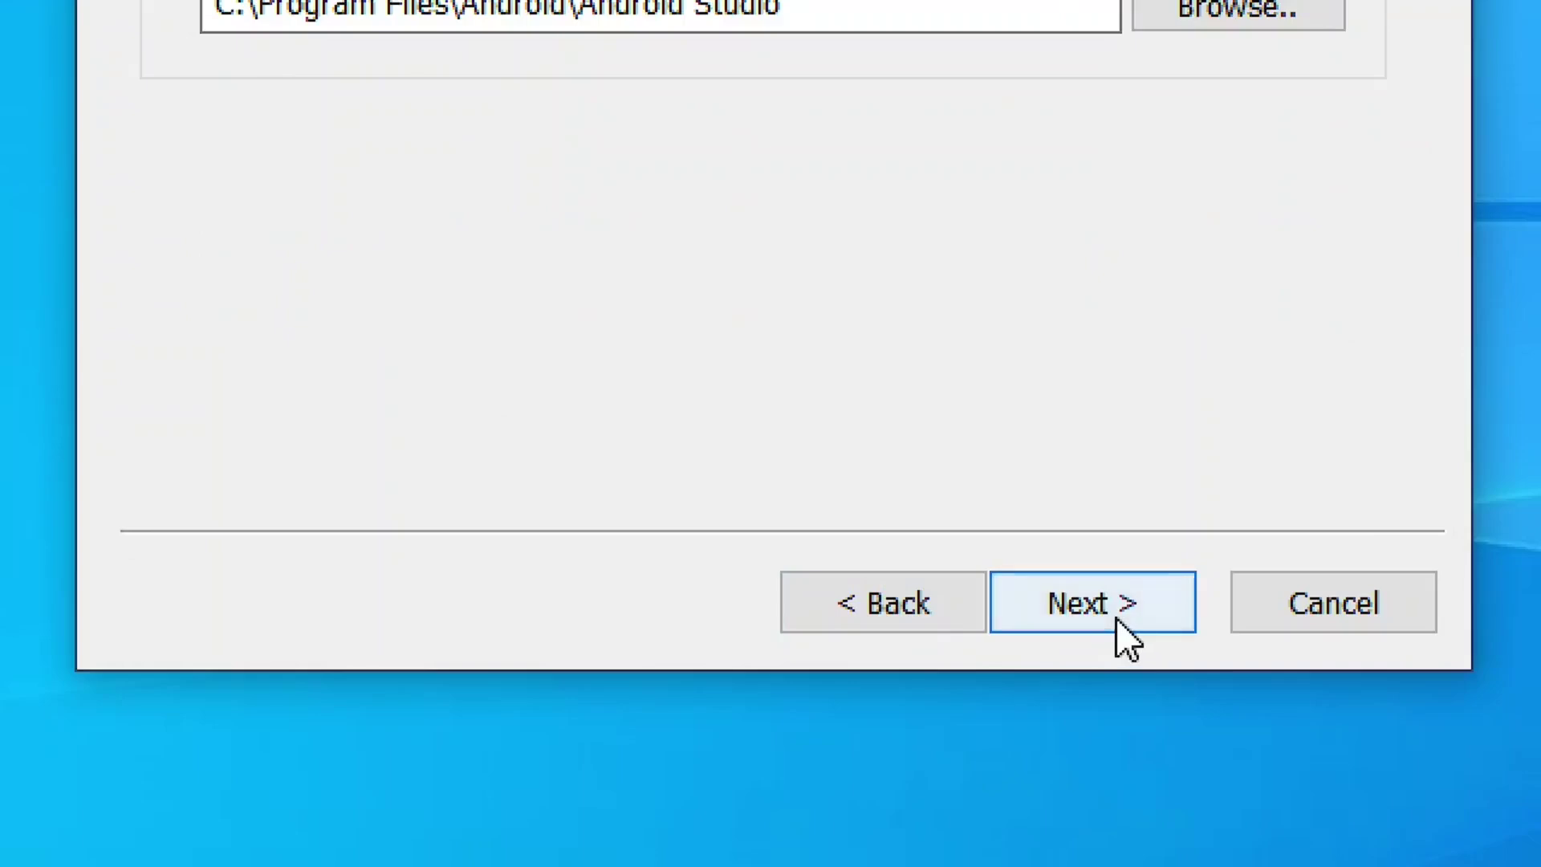
pyautogui.click(1117, 621)
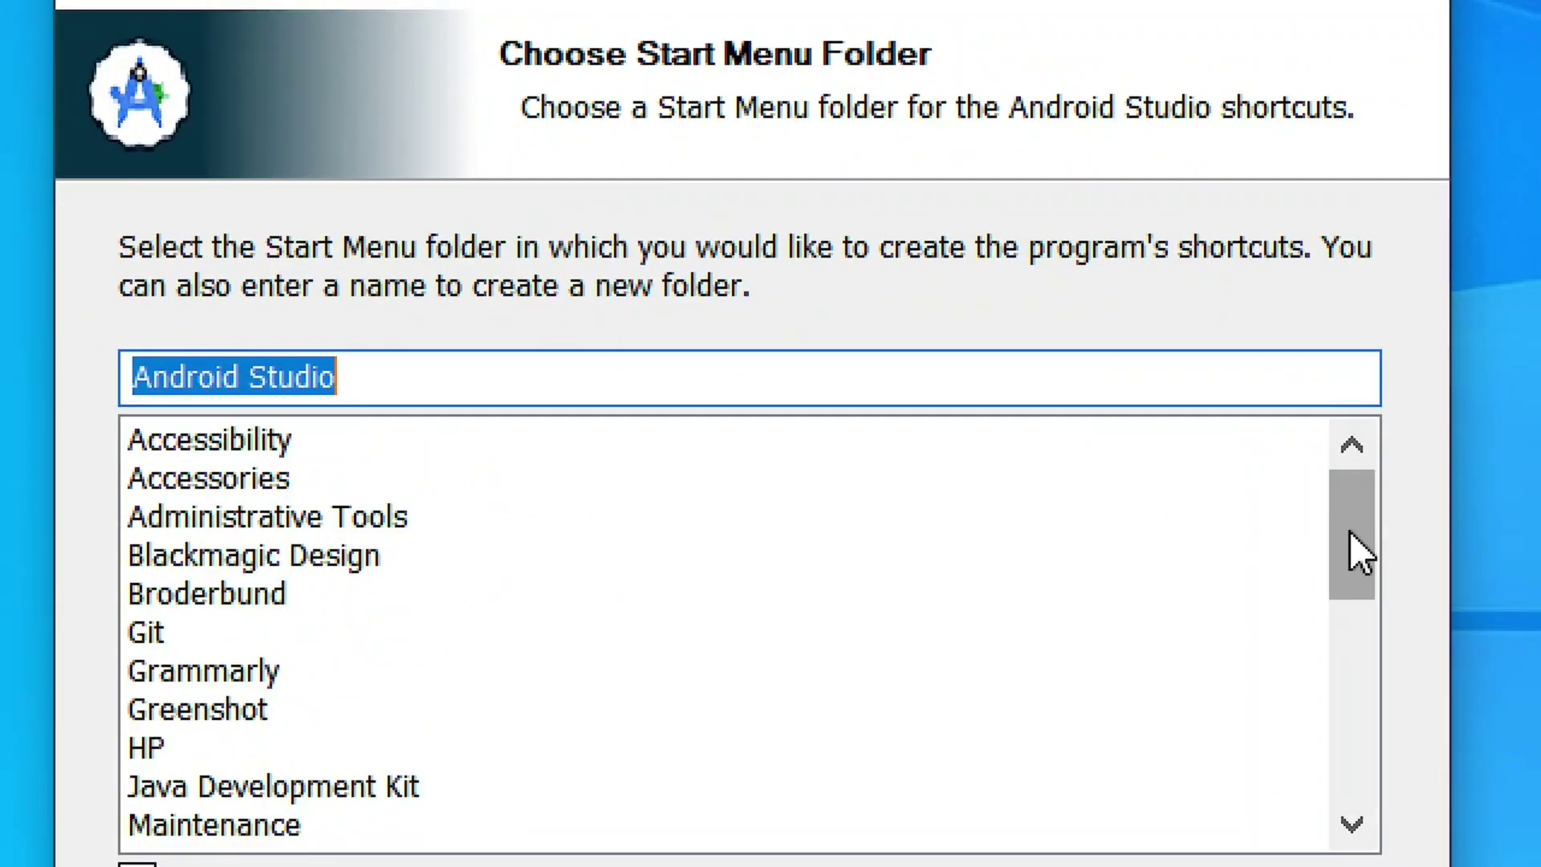
pyautogui.moveTo(1147, 458); pyautogui.dragTo(1146, 580)
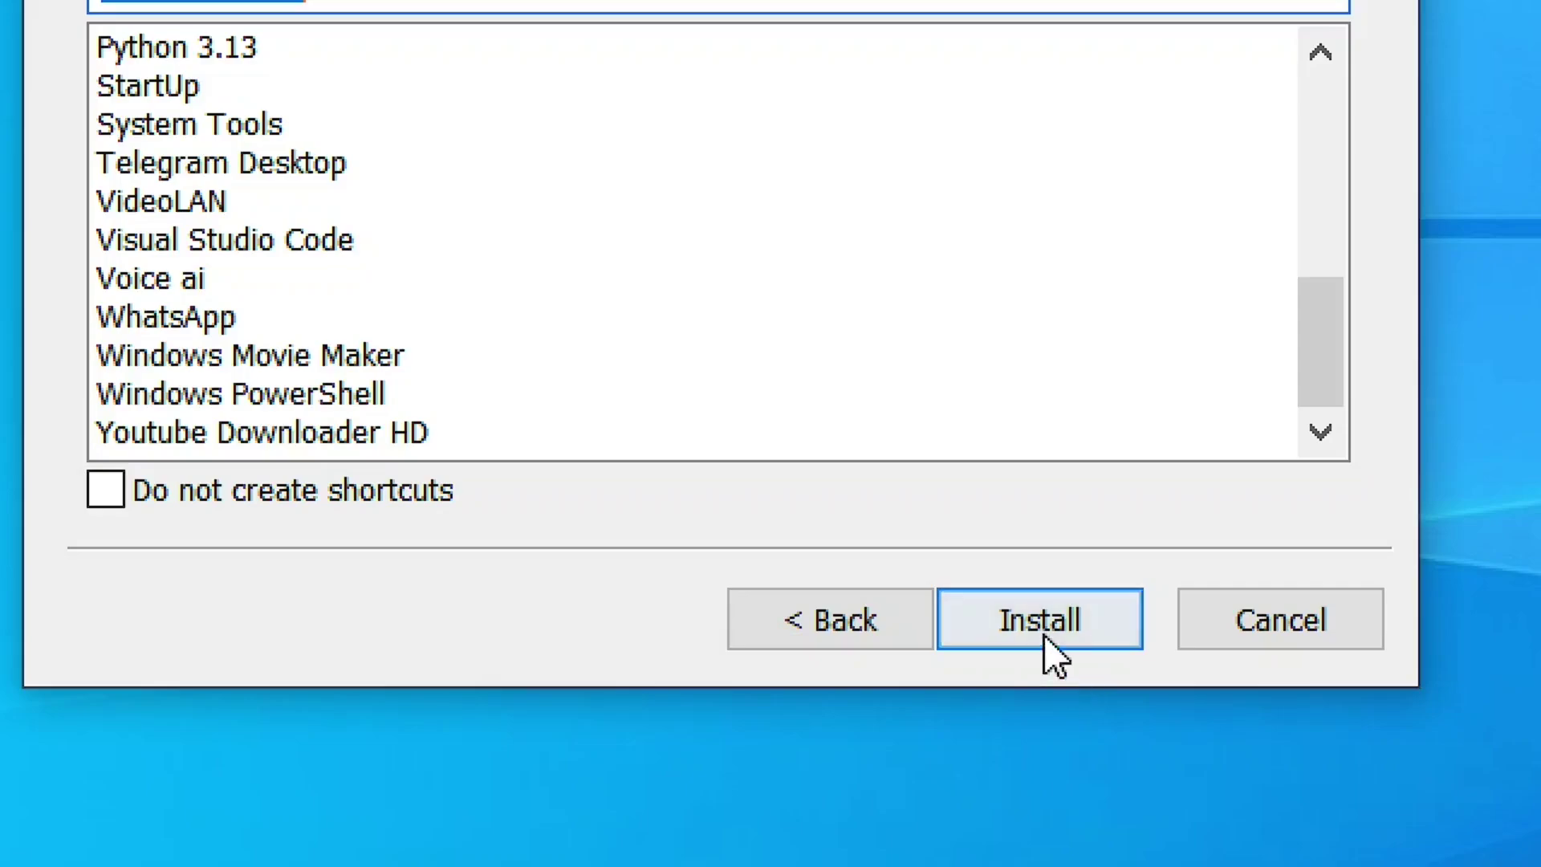
pyautogui.click(1041, 629)
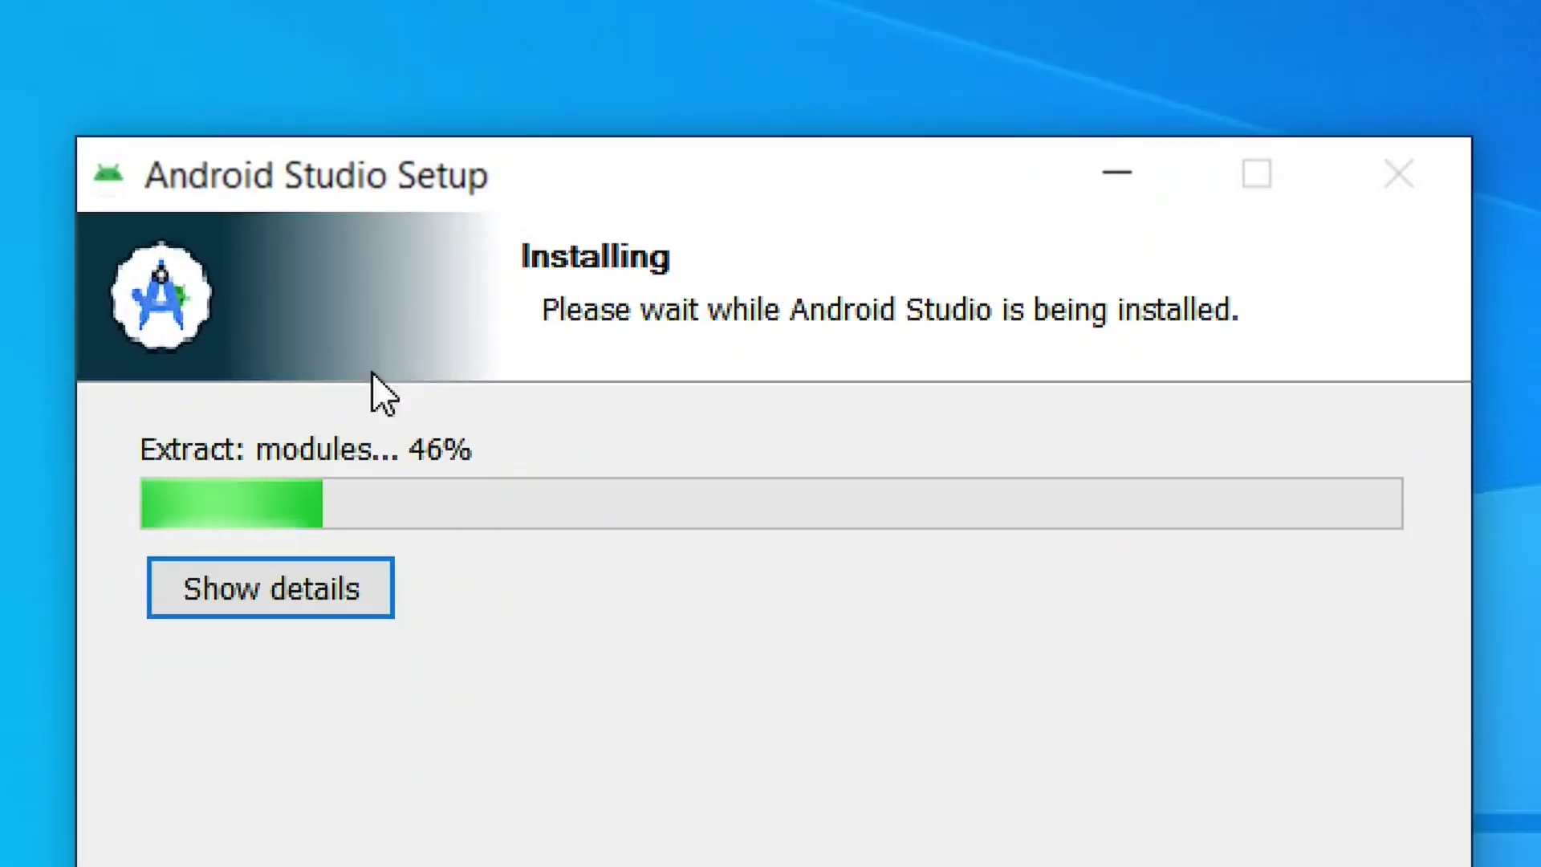
# Finish the installation with the details log shown and Start Android Studio kept checked
pyautogui.click(249, 610)
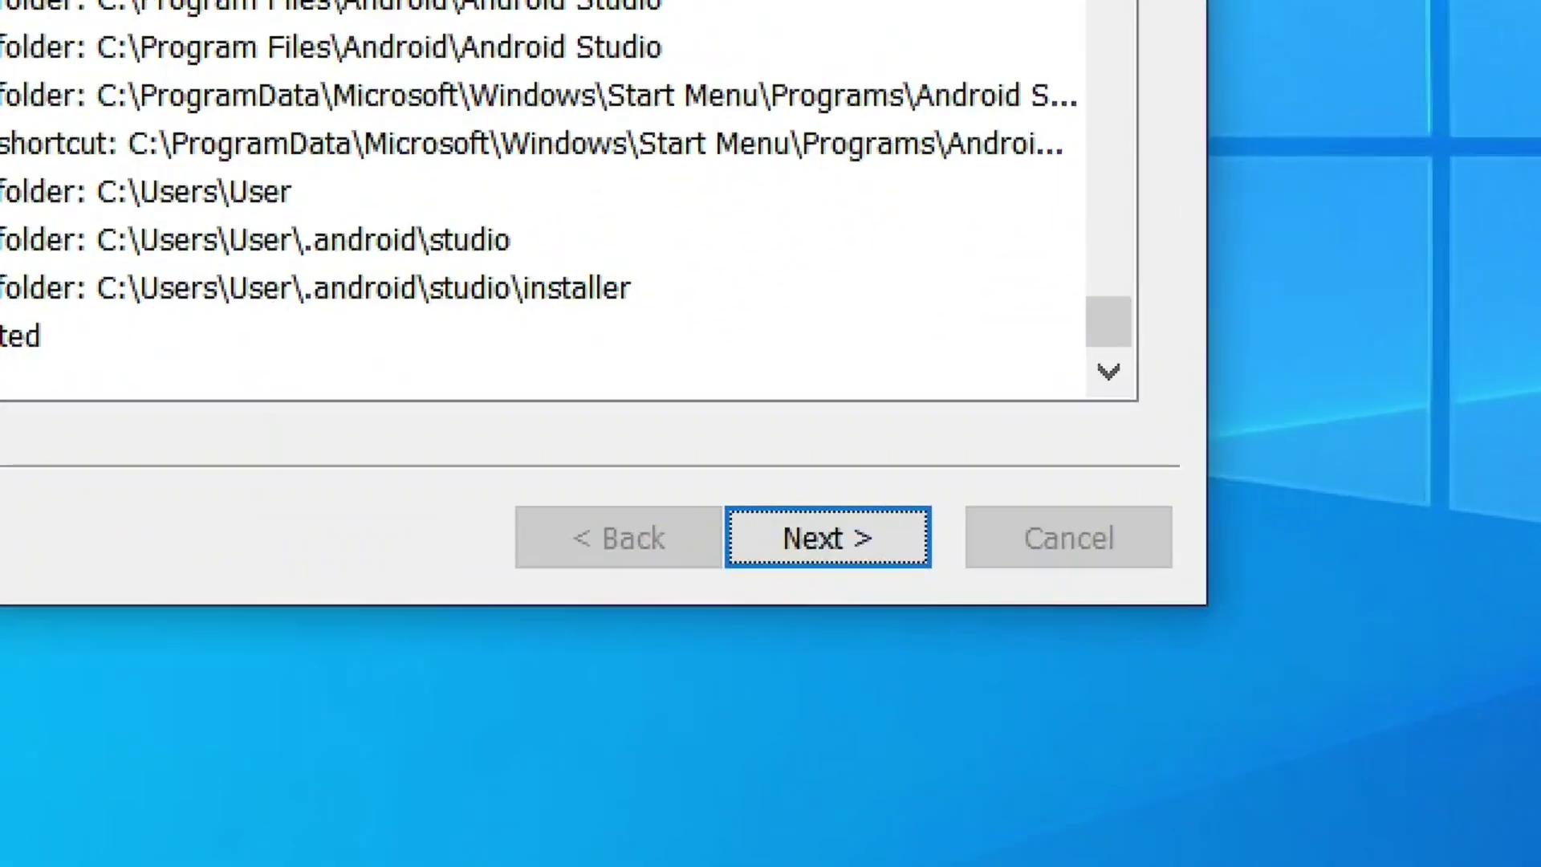
pyautogui.click(854, 554)
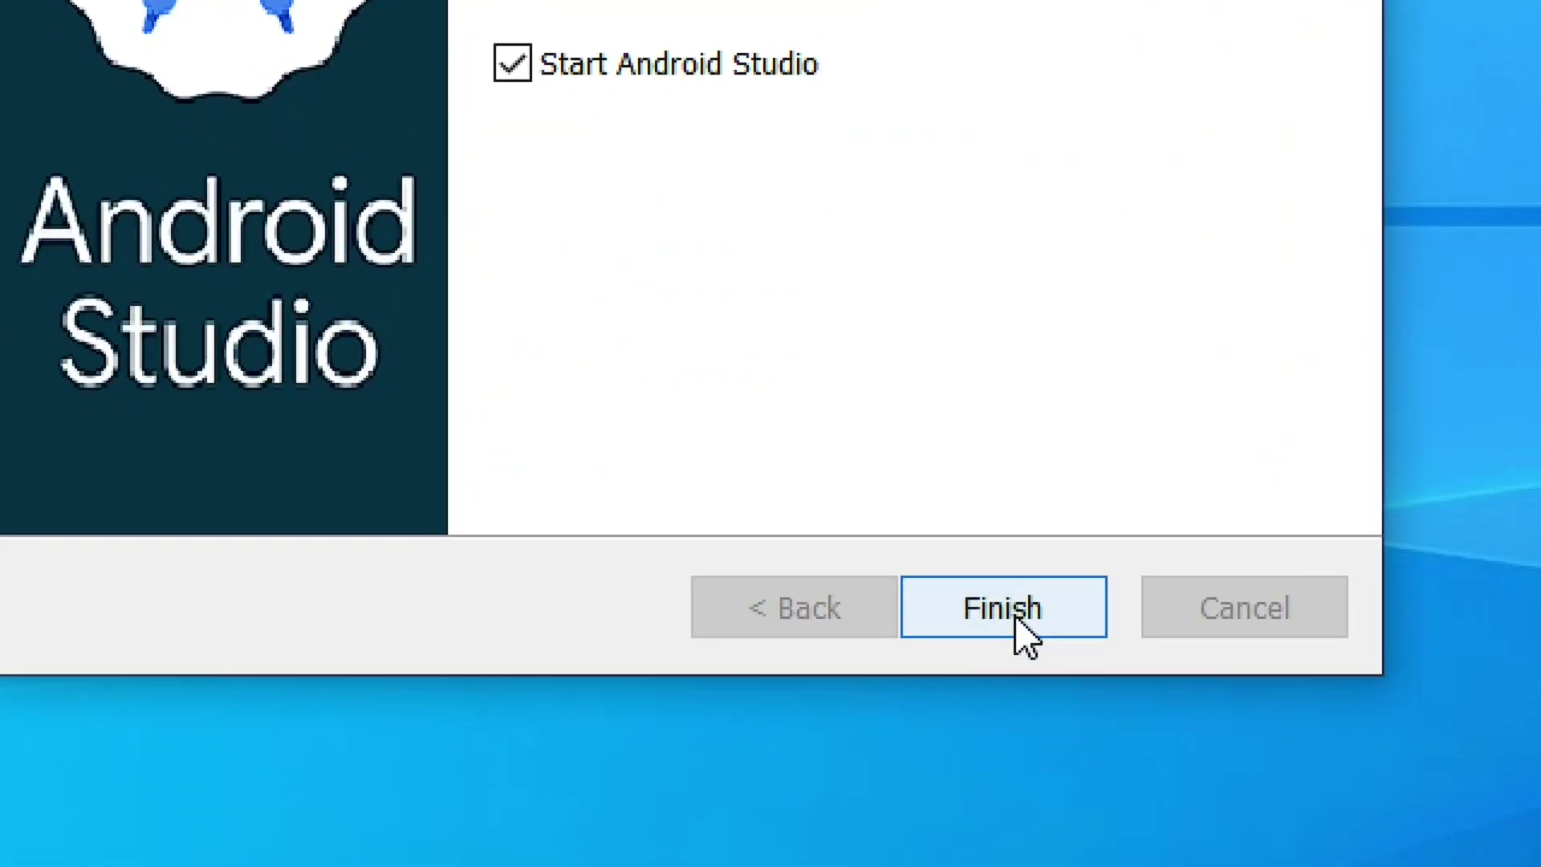
pyautogui.click(1016, 619)
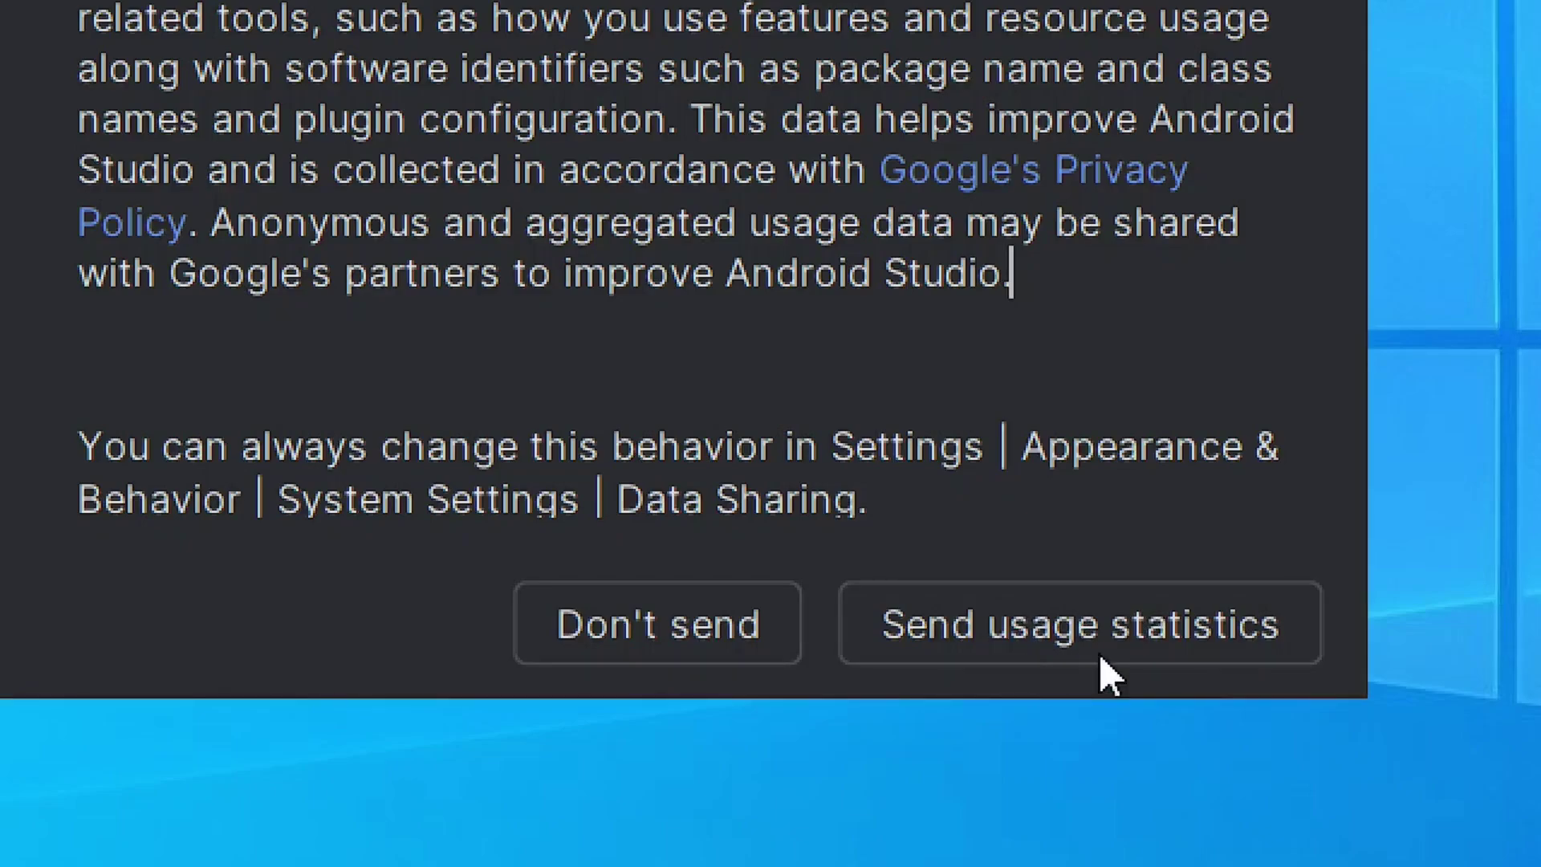
# Decline sending usage statistics to Google
pyautogui.click(654, 630)
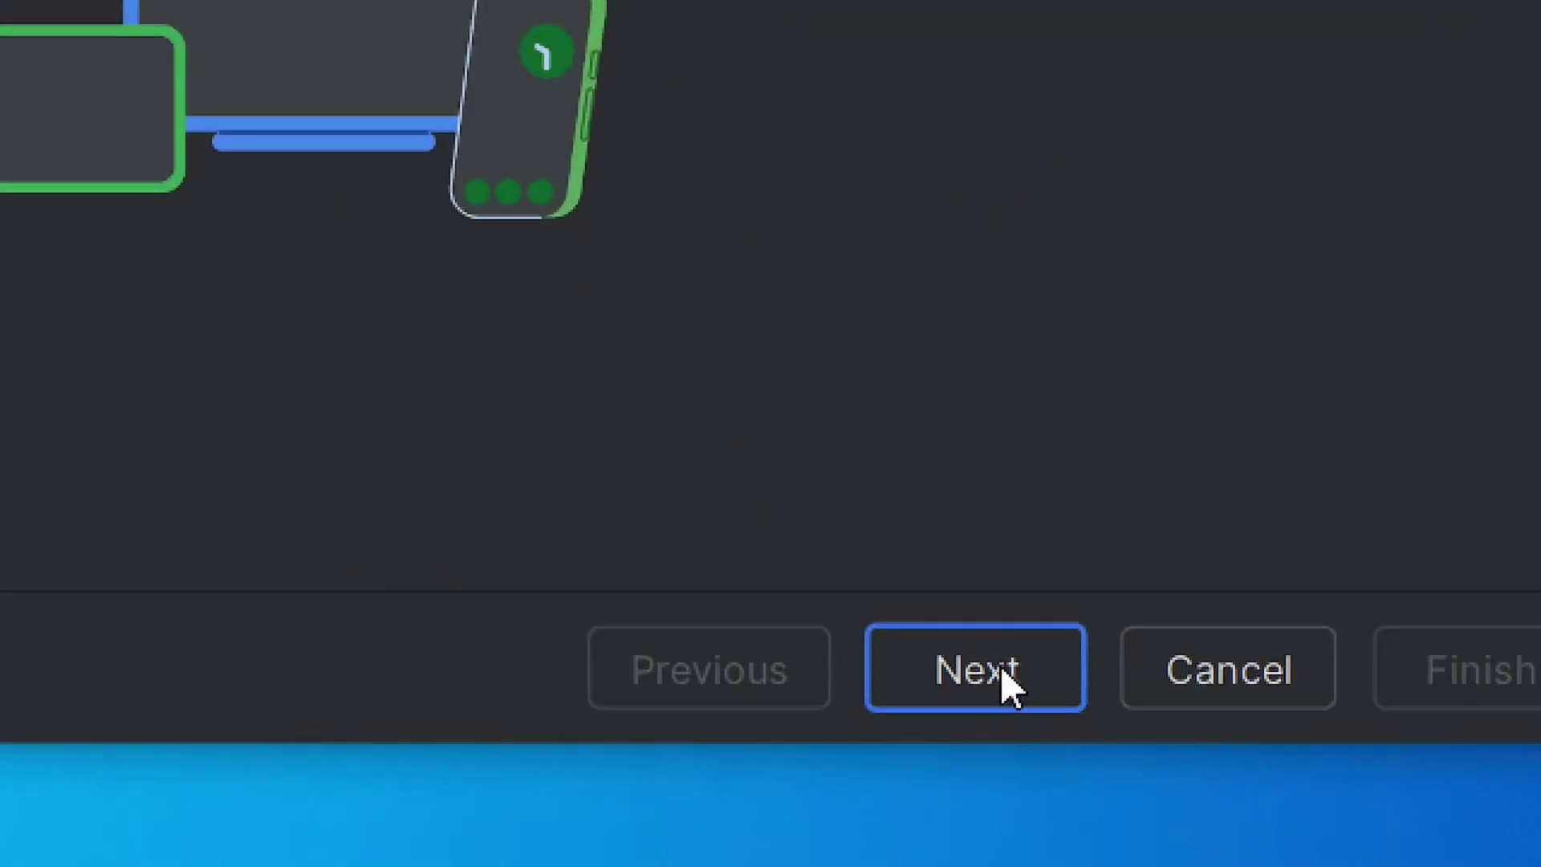
# Choose the Standard install type and confirm the listed SDK component settings
pyautogui.click(1000, 666)
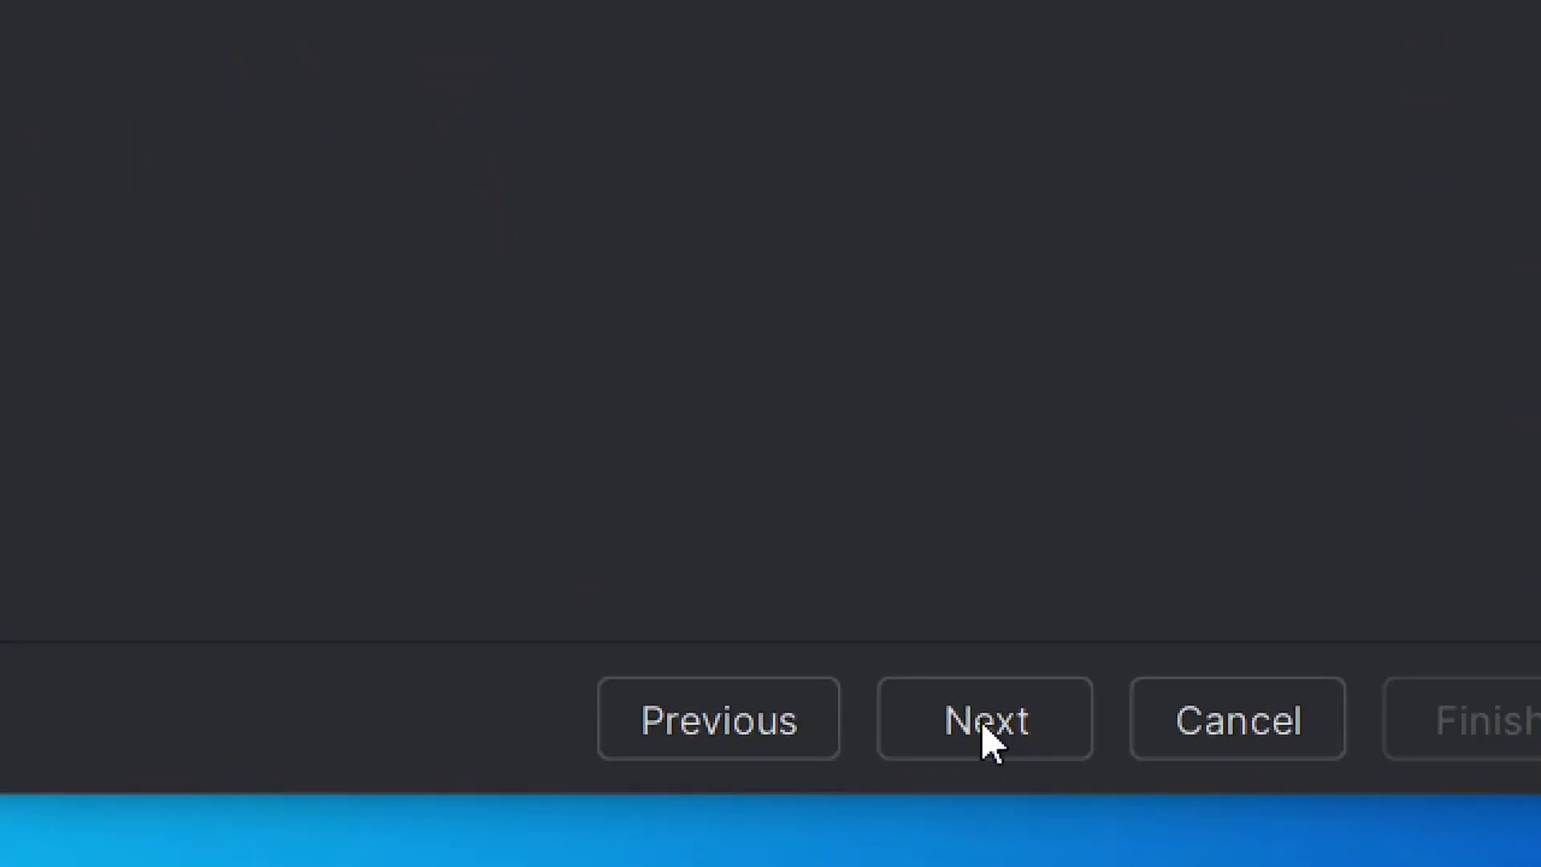
pyautogui.click(1001, 729)
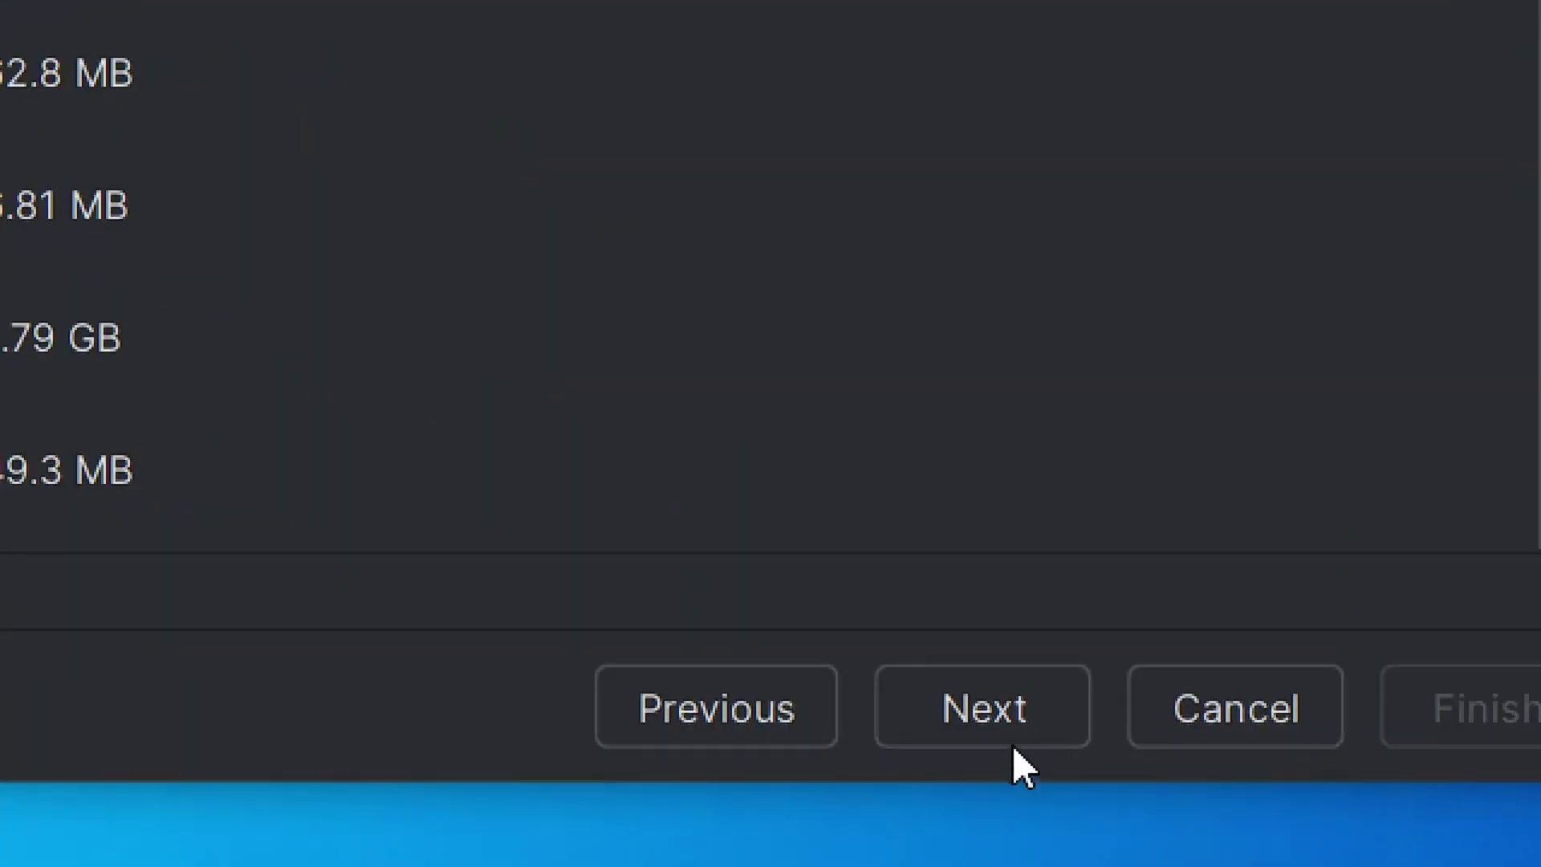
pyautogui.click(994, 718)
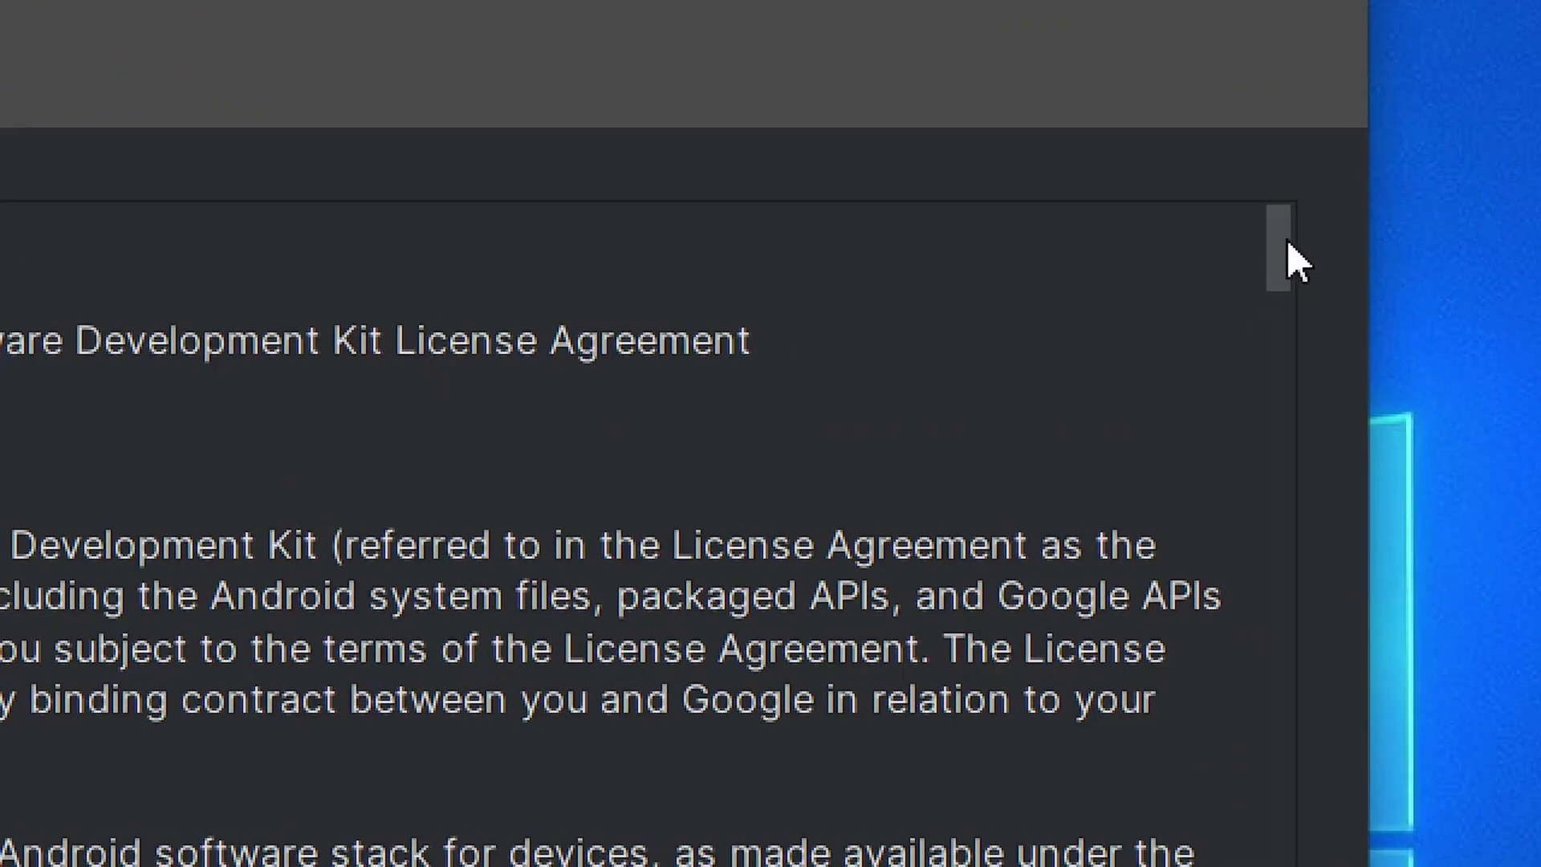
# Accept the android-sdk-license and android-sdk-preview-license, then start the component download
pyautogui.moveTo(1282, 247); pyautogui.dragTo(1265, 863)
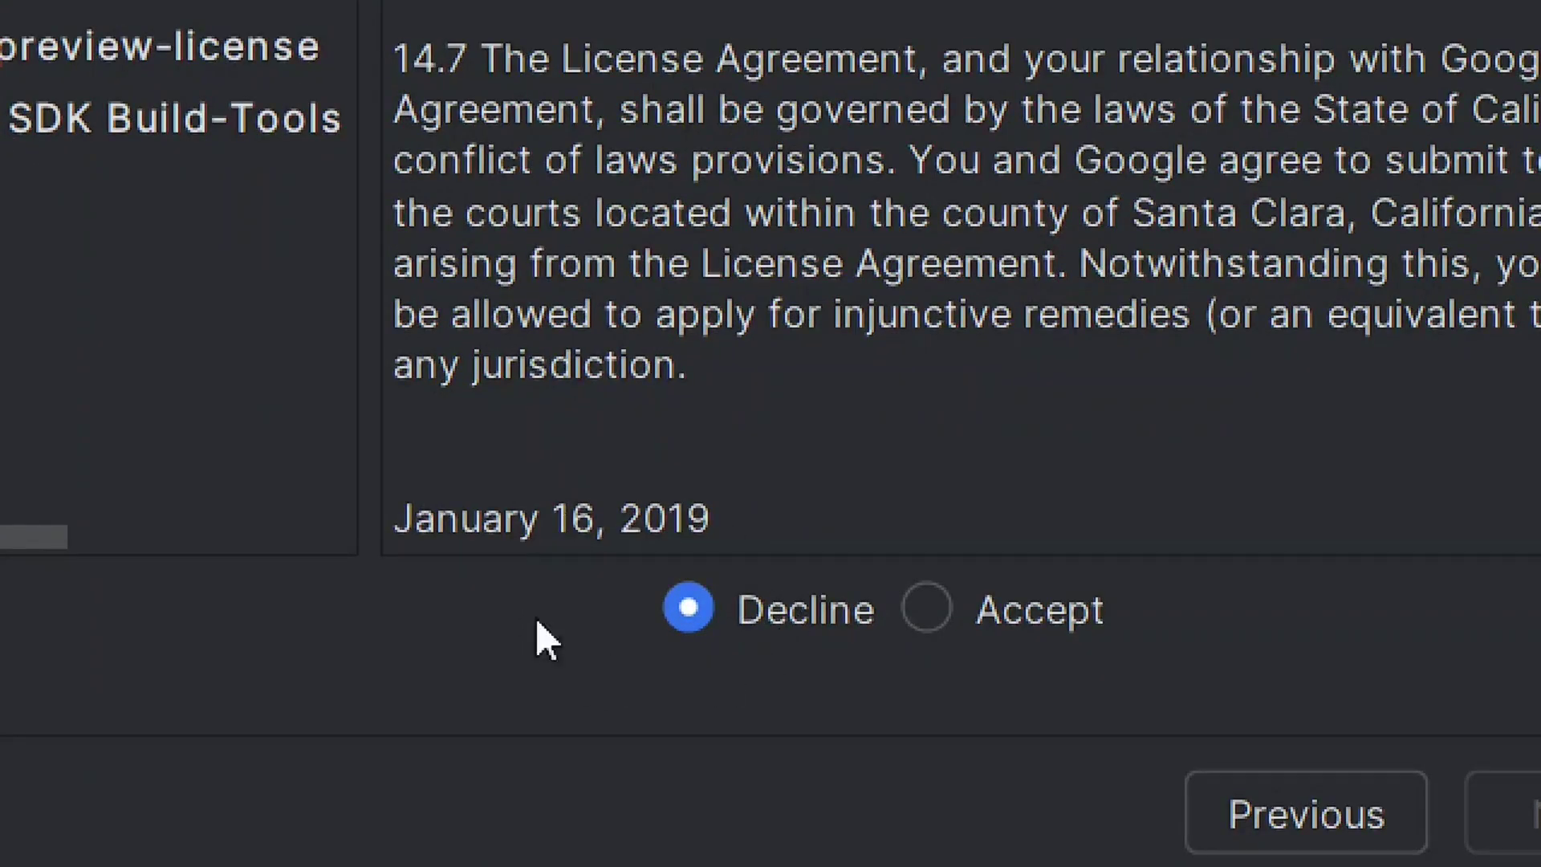
pyautogui.click(925, 612)
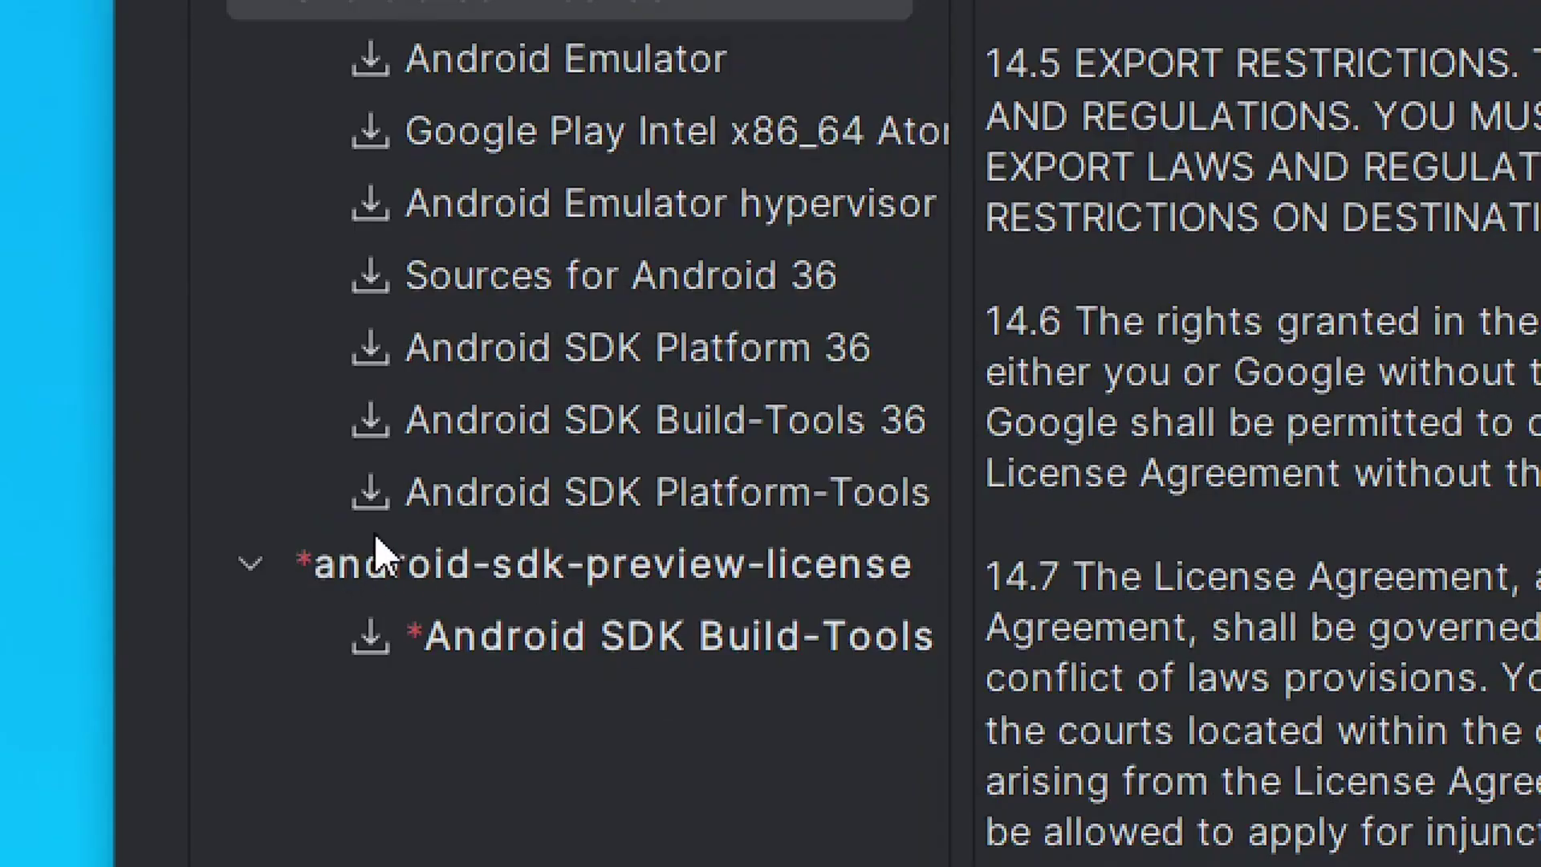
pyautogui.click(363, 554)
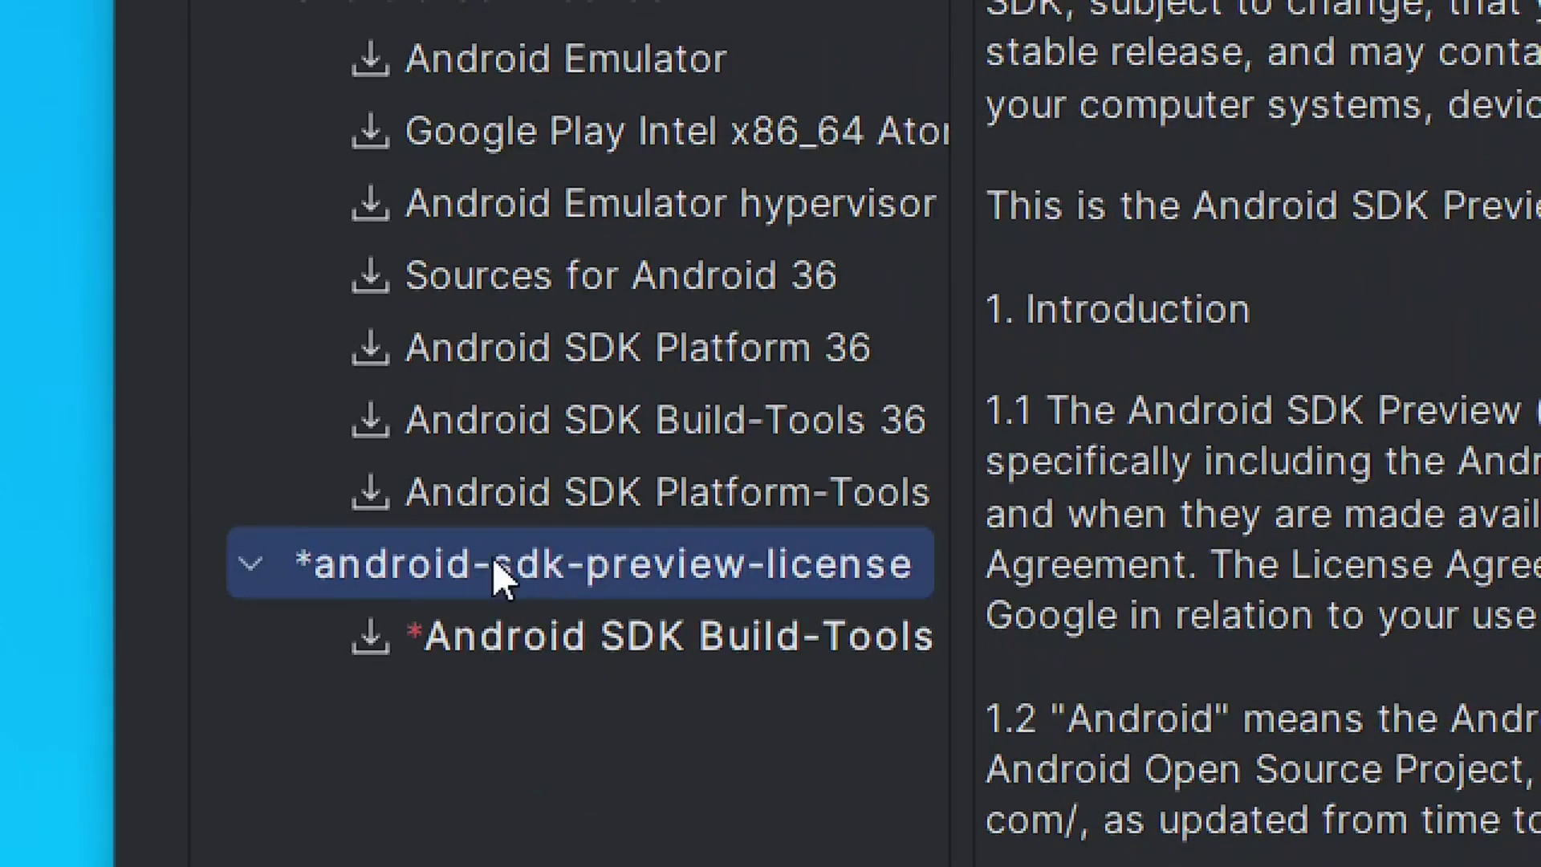
pyautogui.scroll(-15, 1260, 481)
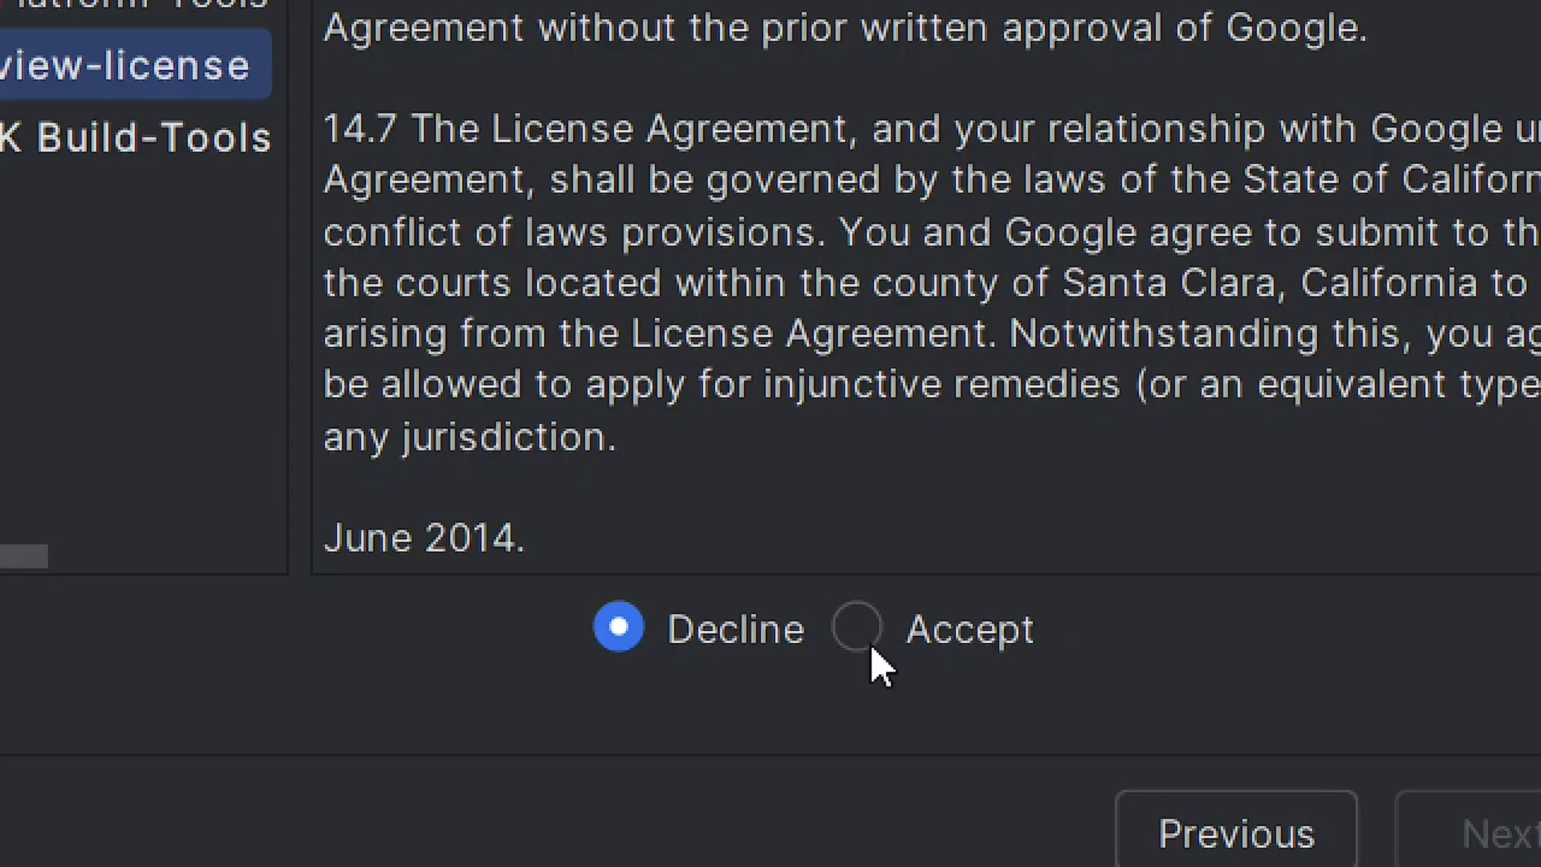
pyautogui.click(855, 628)
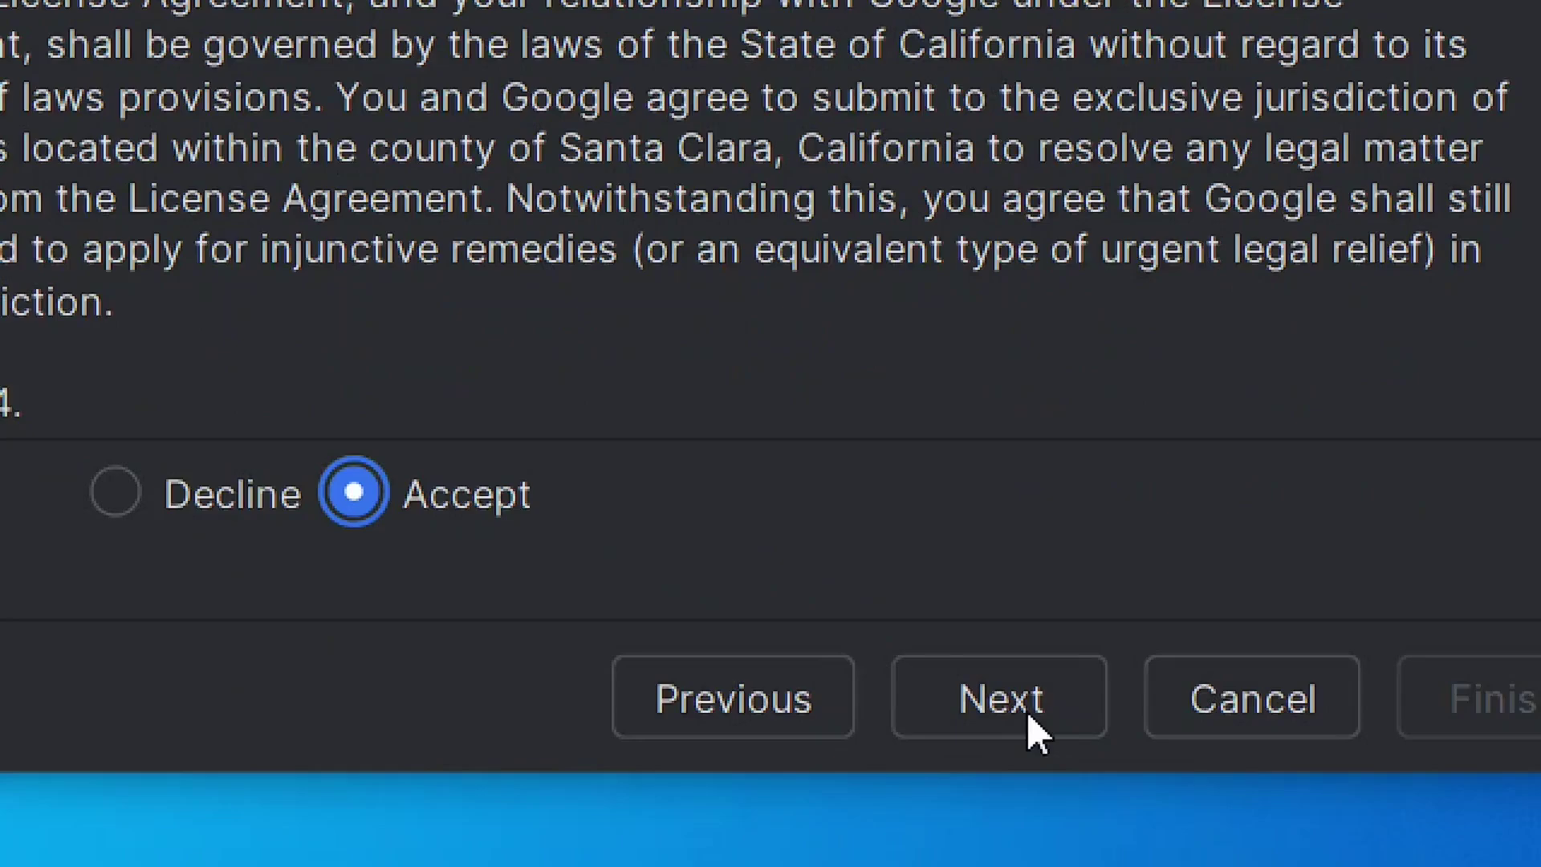
pyautogui.click(1028, 714)
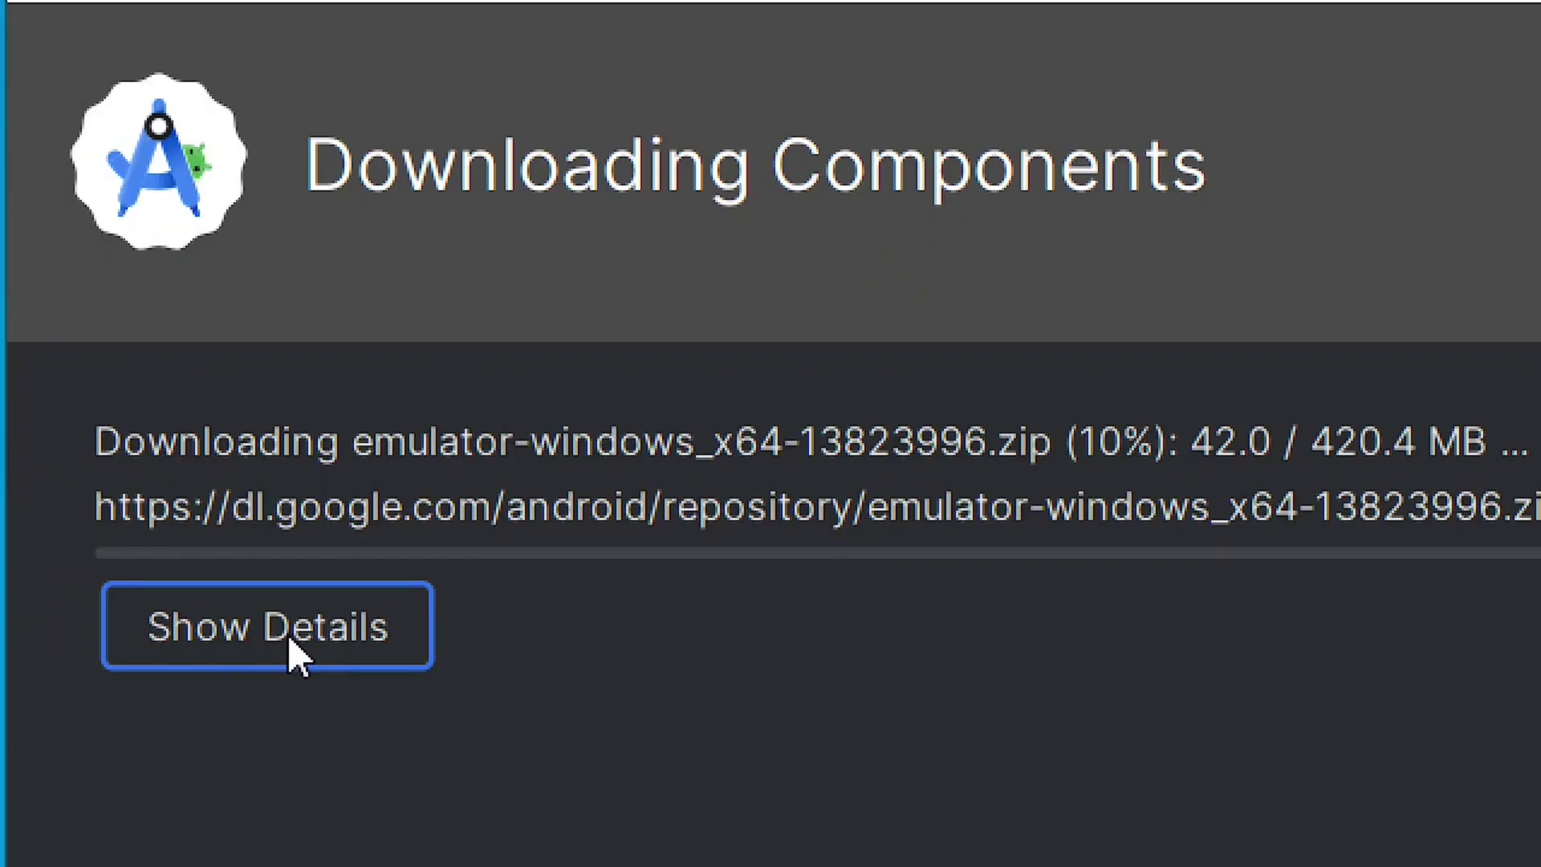
# Show the detailed download log while the SDK components finish downloading
pyautogui.click(289, 637)
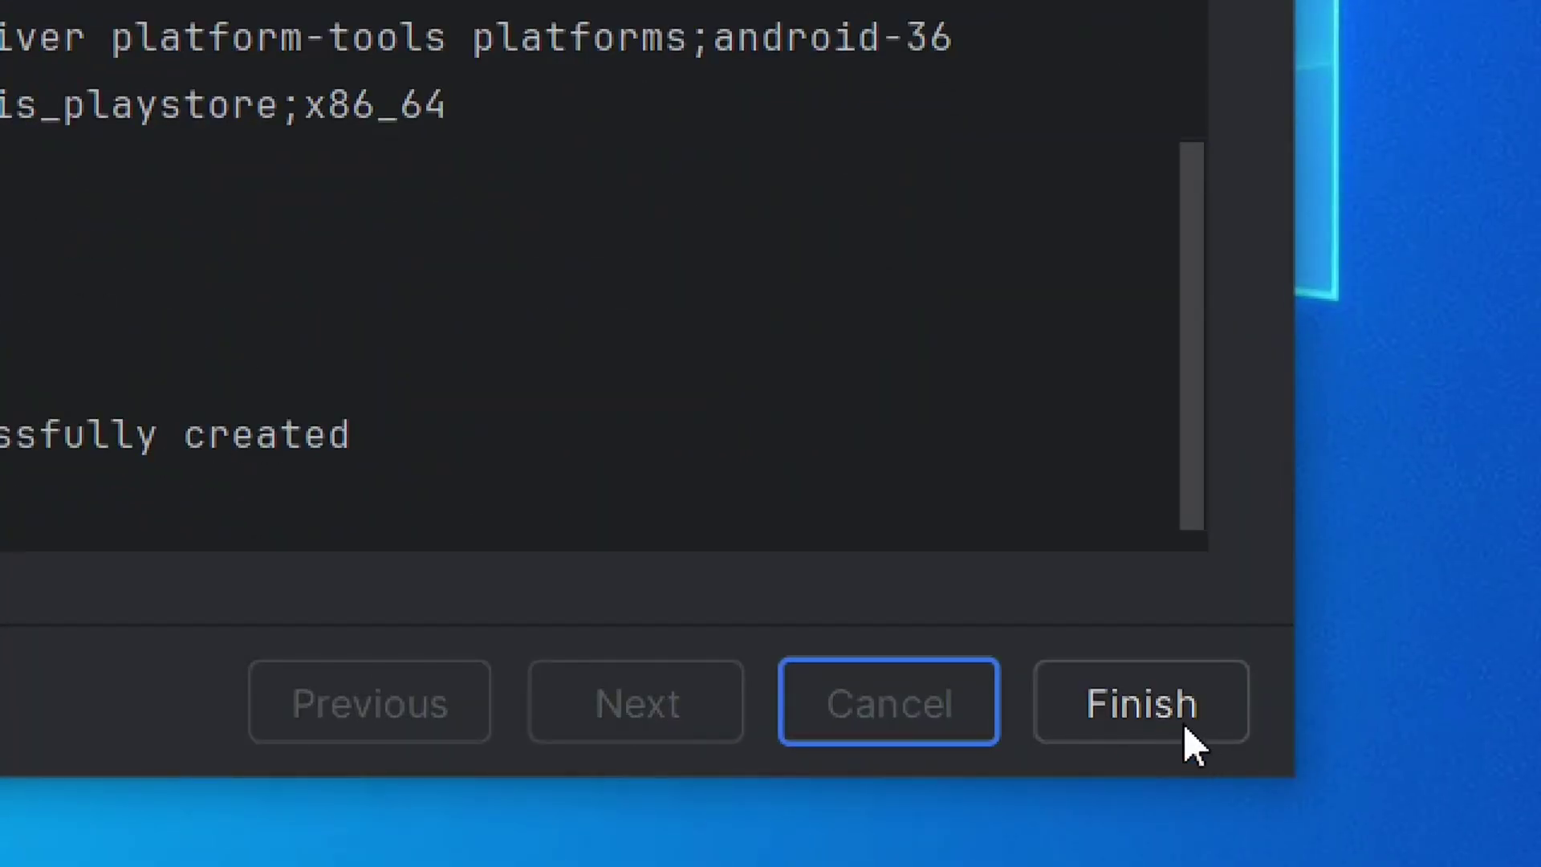
# Finish the Setup Wizard and maximize the Welcome to Android Studio window
pyautogui.click(1184, 727)
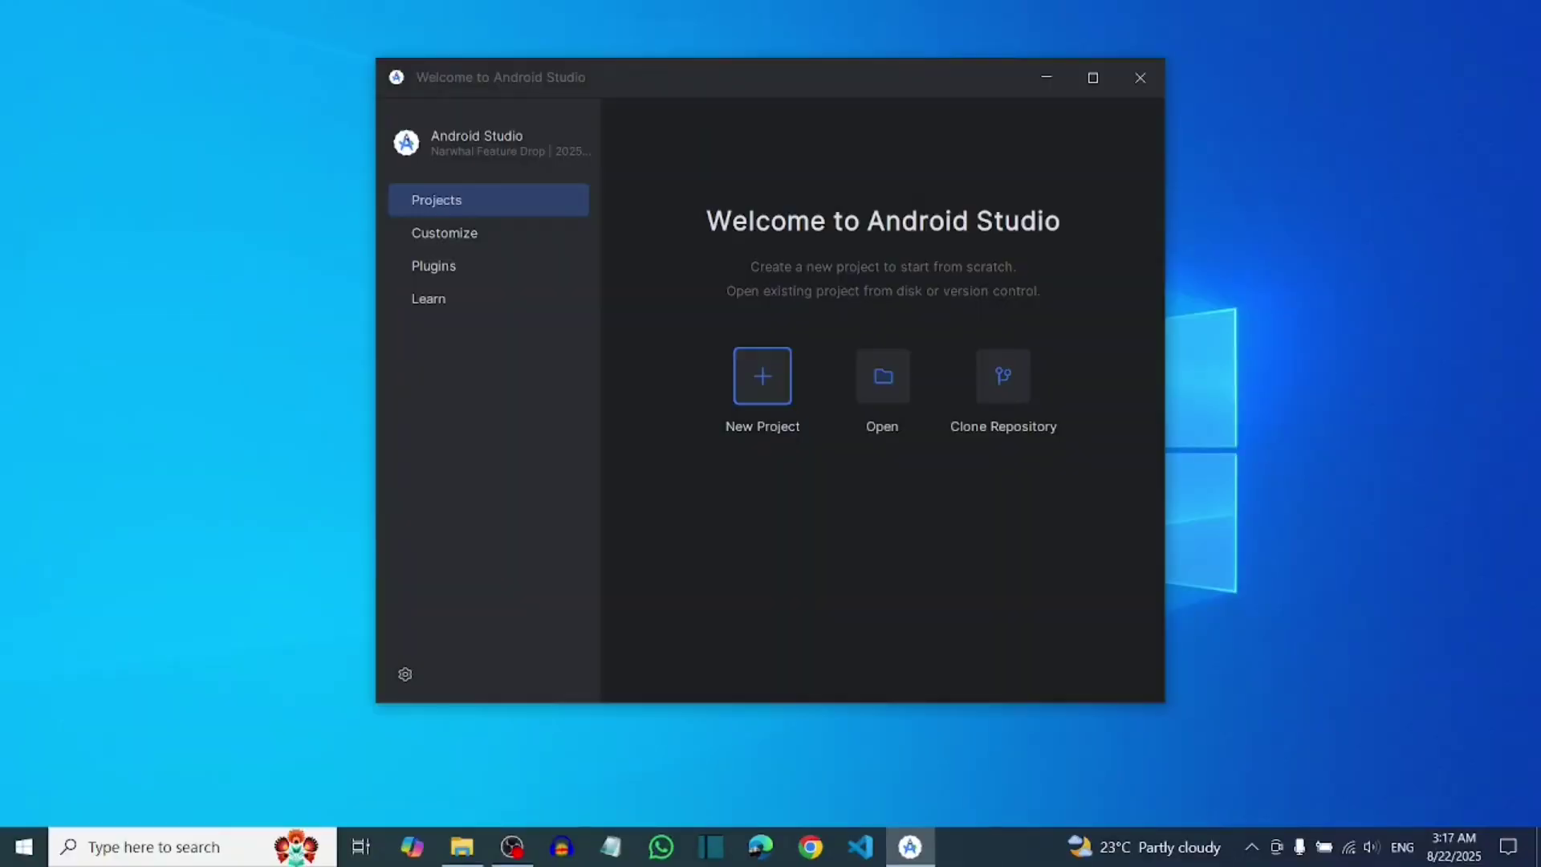
pyautogui.click(1092, 77)
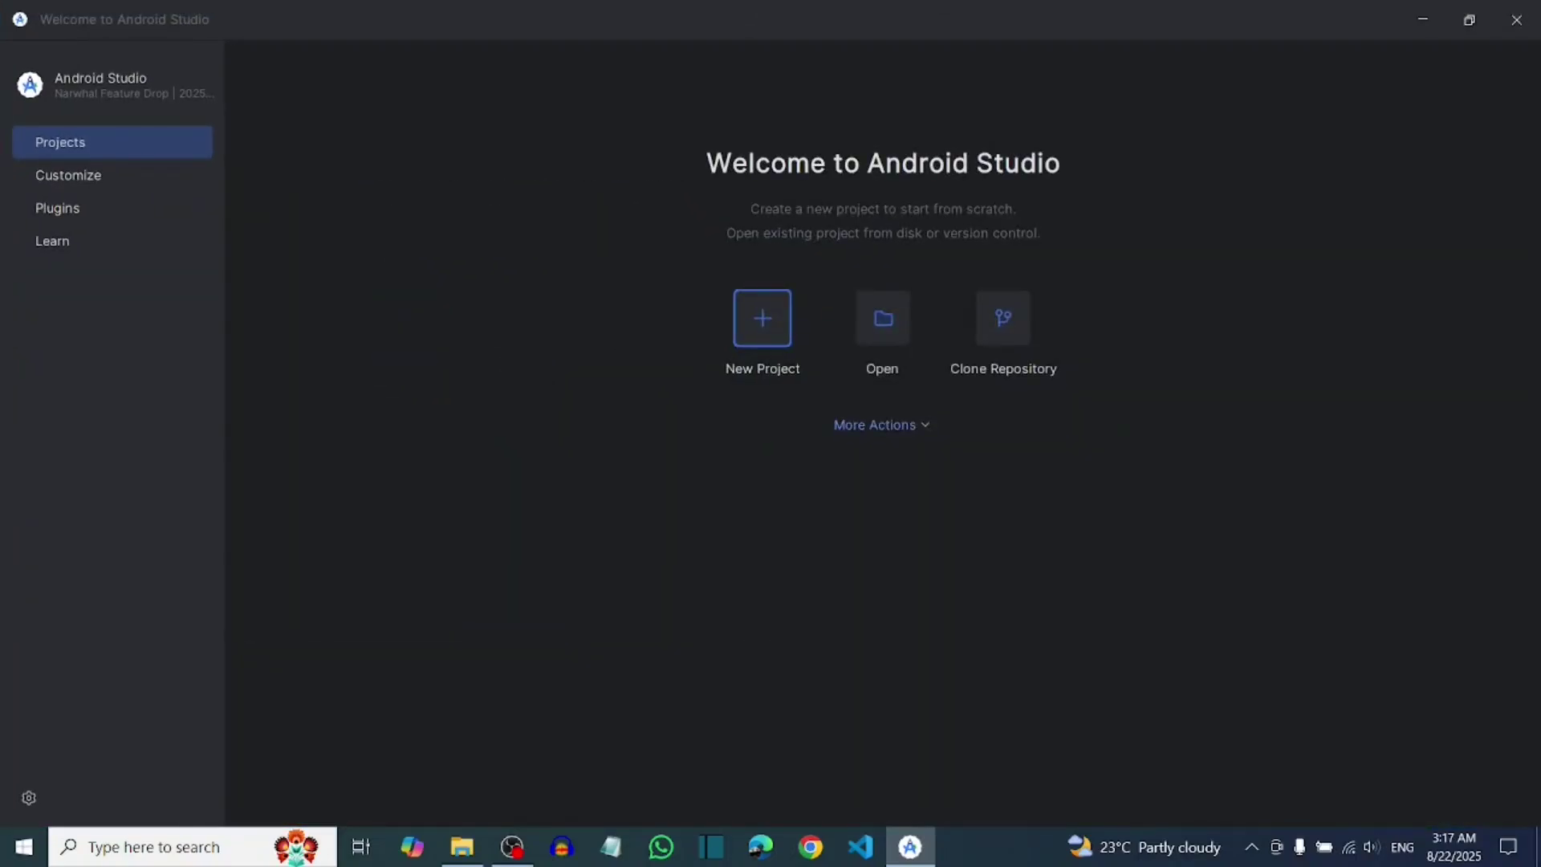